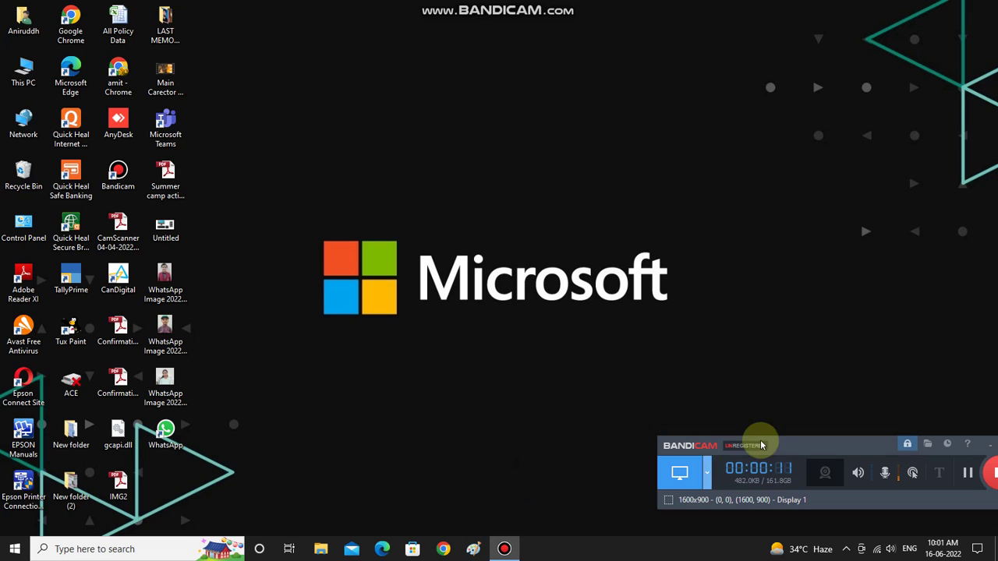
In Paint, start a diagonal curve about 152 × 71 px with the Curve tool and set the thinnest line size.
{"action": "left_click", "coordinate": [967, 474]}
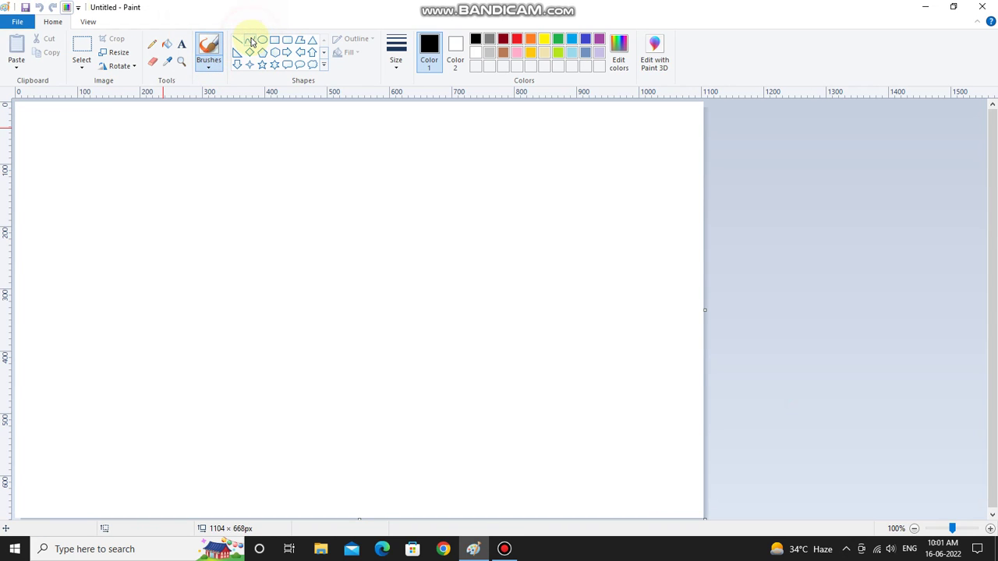
{"action": "left_click", "coordinate": [250, 40]}
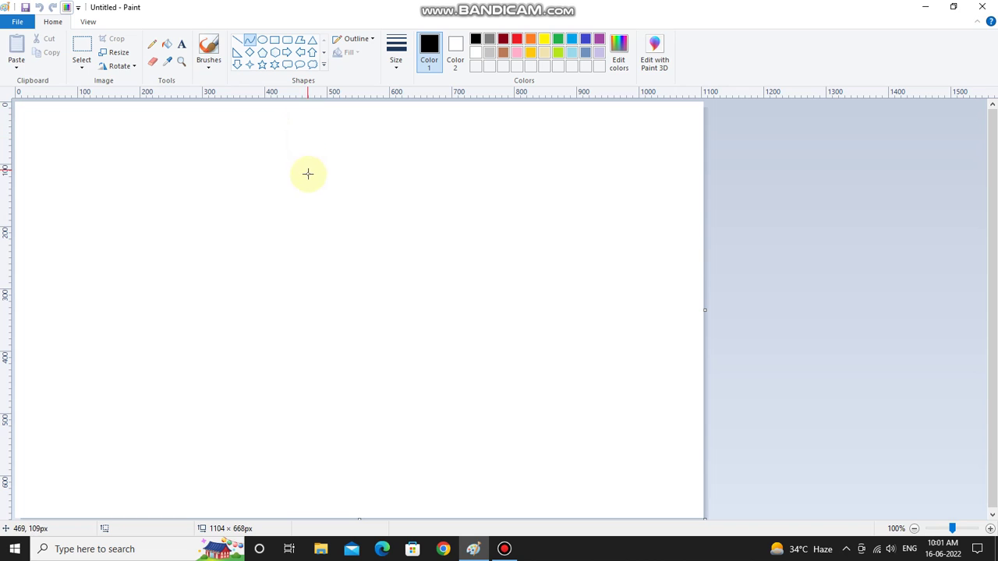
{"action": "left_click_drag", "start_coordinate": [308, 191], "coordinate": [212, 232]}
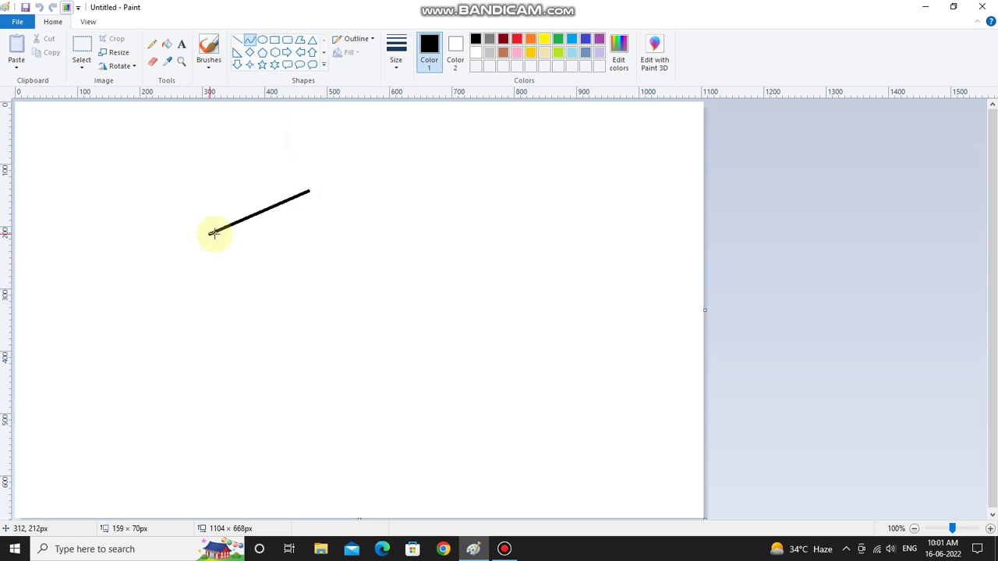
{"action": "left_click", "coordinate": [396, 49]}
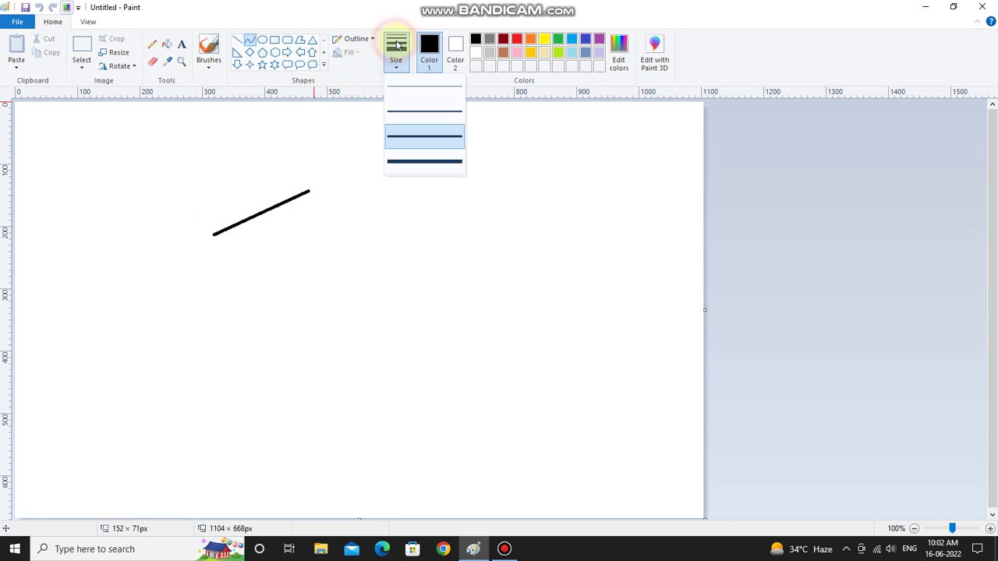
{"action": "left_click", "coordinate": [399, 135]}
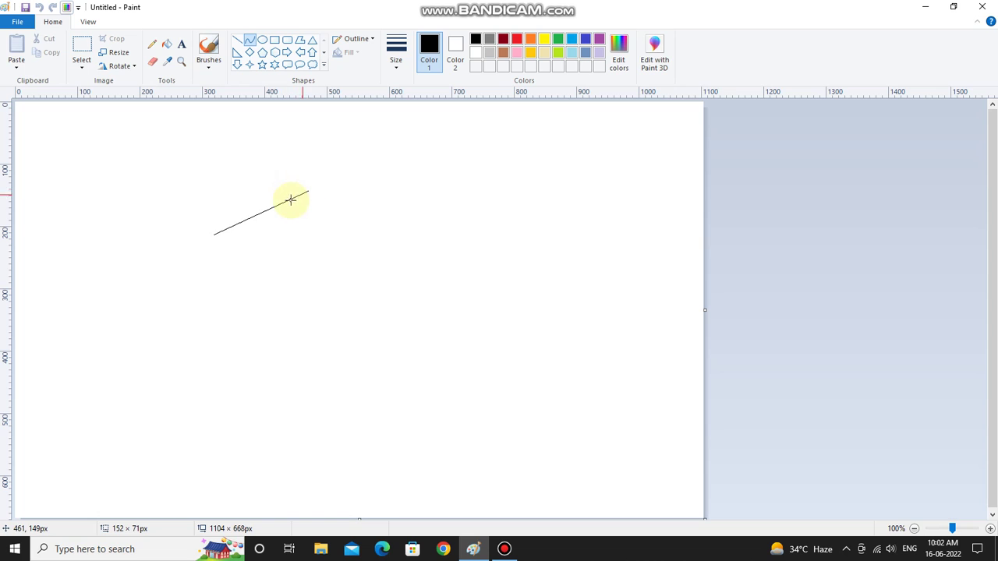
{"action": "left_click_drag", "start_coordinate": [217, 226], "coordinate": [286, 190]}
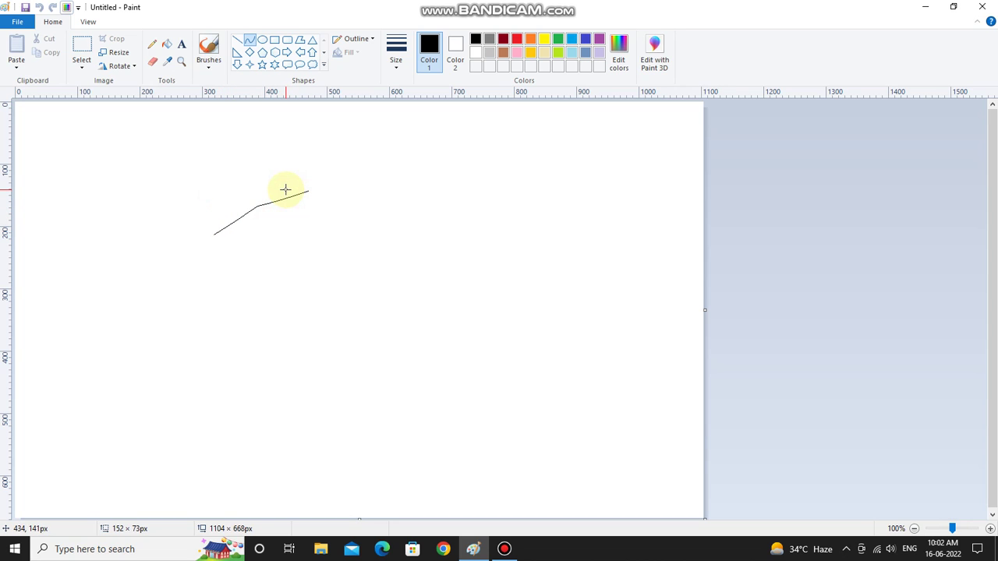
{"action": "key", "text": "ctrl+z"}
{"action": "left_click_drag", "start_coordinate": [250, 229], "coordinate": [351, 194]}
{"action": "left_click_drag", "start_coordinate": [279, 221], "coordinate": [312, 194]}
{"action": "key", "text": "ctrl+z"}
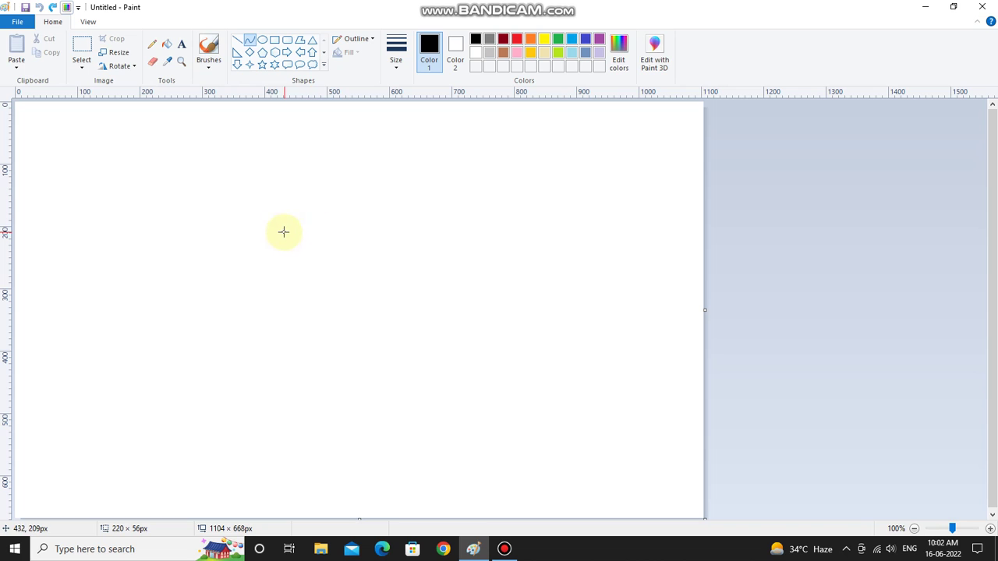
Draw the lamp head's upper edge as a rising curve about 230 px wide, bent upward near its far end.
{"action": "left_click_drag", "start_coordinate": [284, 232], "coordinate": [401, 195]}
{"action": "left_click_drag", "start_coordinate": [332, 212], "coordinate": [414, 184]}
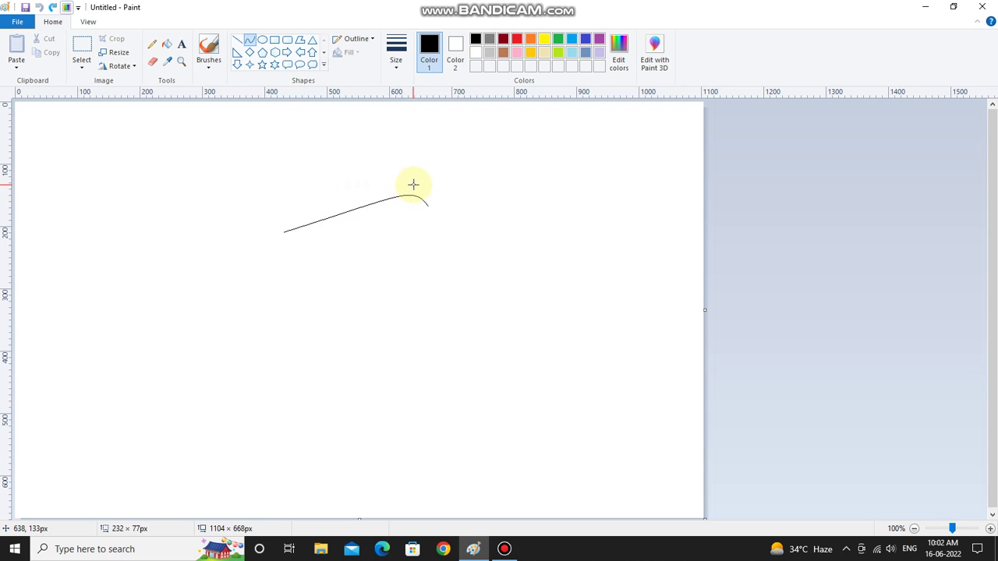
{"action": "left_click", "coordinate": [530, 171]}
Draw the lamp head's lower edge as a curve about 239 px wide, bulging around the right end, and shift its left part slightly lower.
{"action": "left_click_drag", "start_coordinate": [427, 203], "coordinate": [287, 256]}
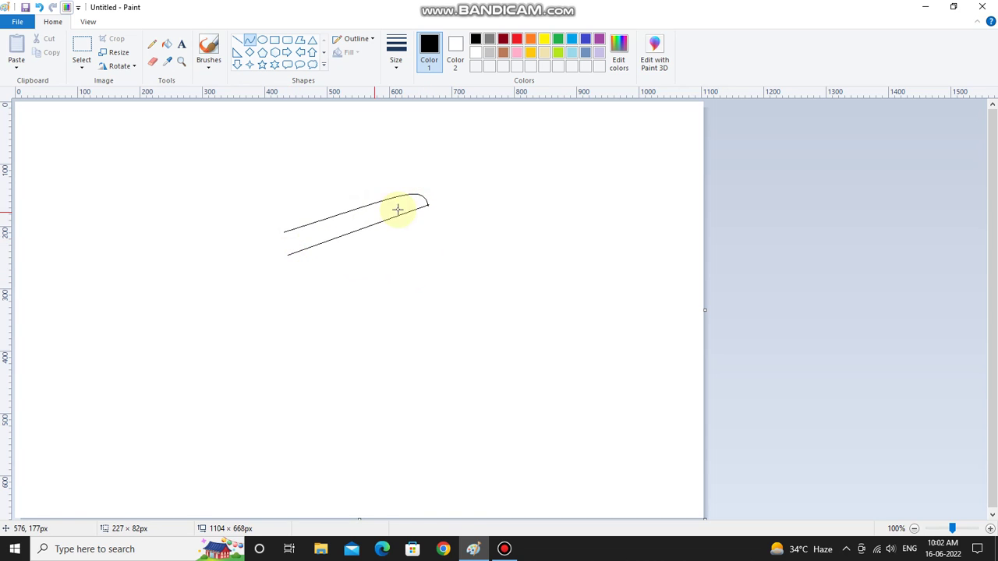
{"action": "left_click_drag", "start_coordinate": [412, 207], "coordinate": [439, 235]}
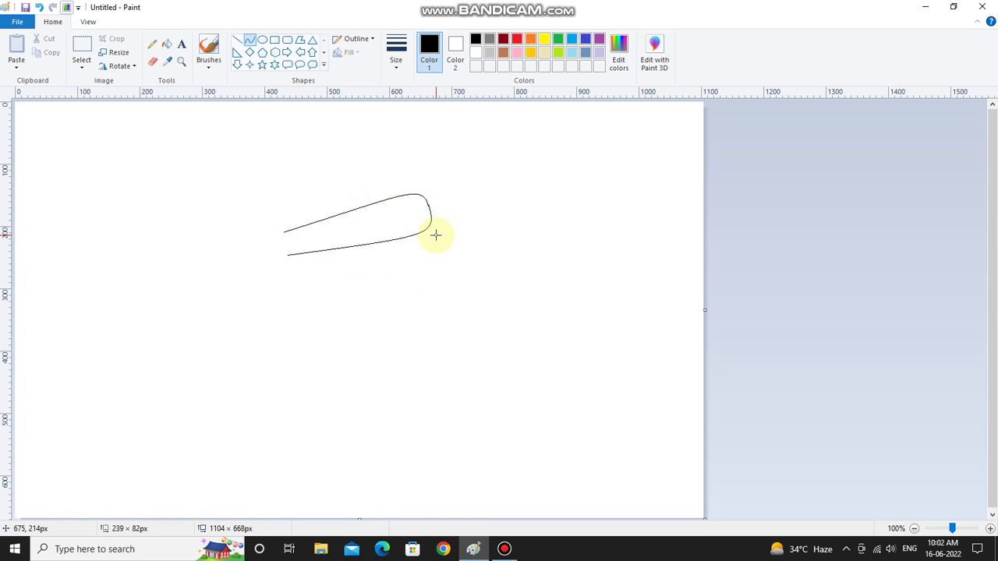
{"action": "left_click_drag", "start_coordinate": [312, 255], "coordinate": [433, 237]}
{"action": "left_click_drag", "start_coordinate": [364, 255], "coordinate": [369, 269]}
{"action": "left_click", "coordinate": [225, 232]}
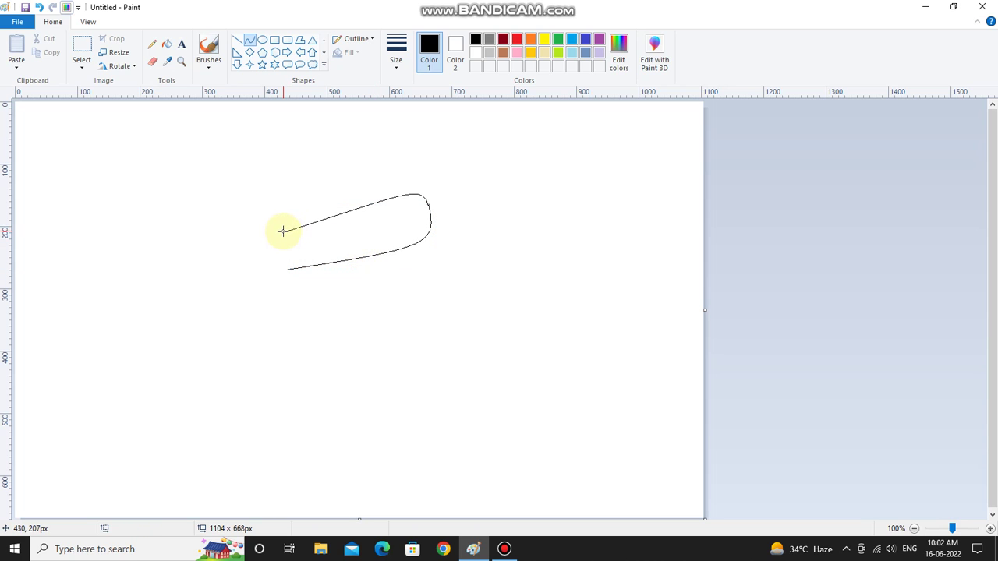
Close the lamp head's left end with an outward-bulging curve about 26 × 62 px.
{"action": "left_click_drag", "start_coordinate": [282, 231], "coordinate": [285, 264]}
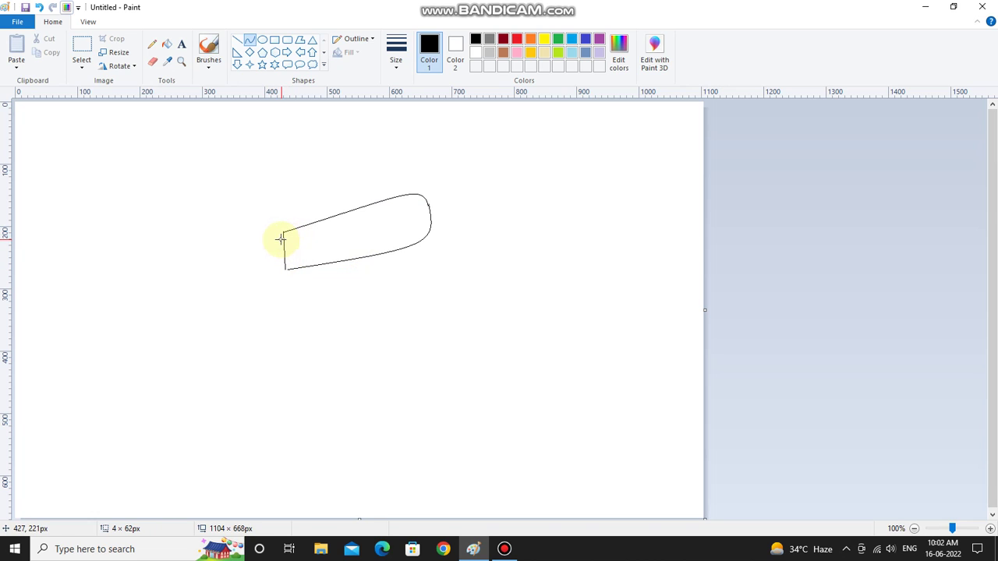
{"action": "left_click_drag", "start_coordinate": [282, 240], "coordinate": [270, 244]}
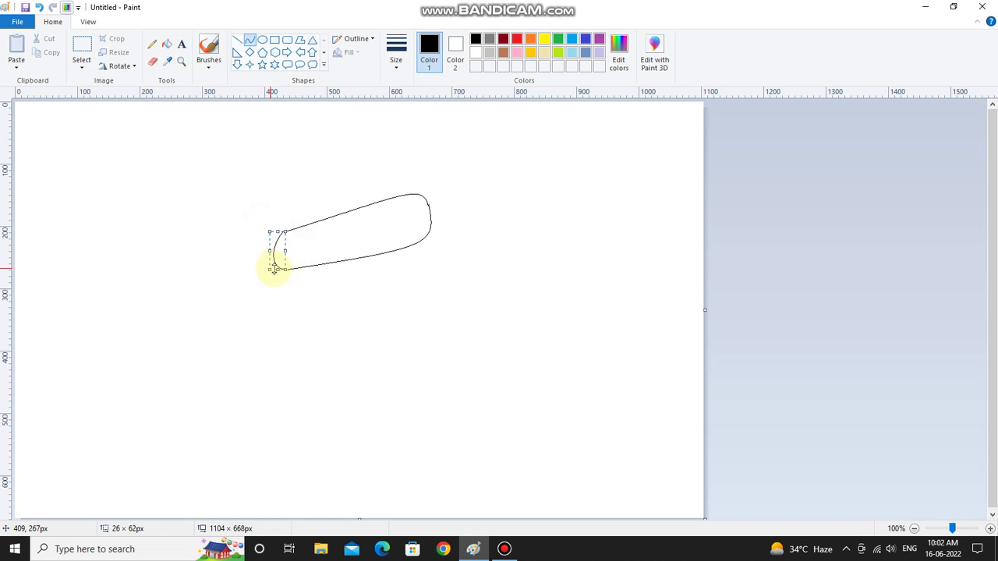
{"action": "left_click", "coordinate": [286, 254]}
{"action": "left_click", "coordinate": [342, 221]}
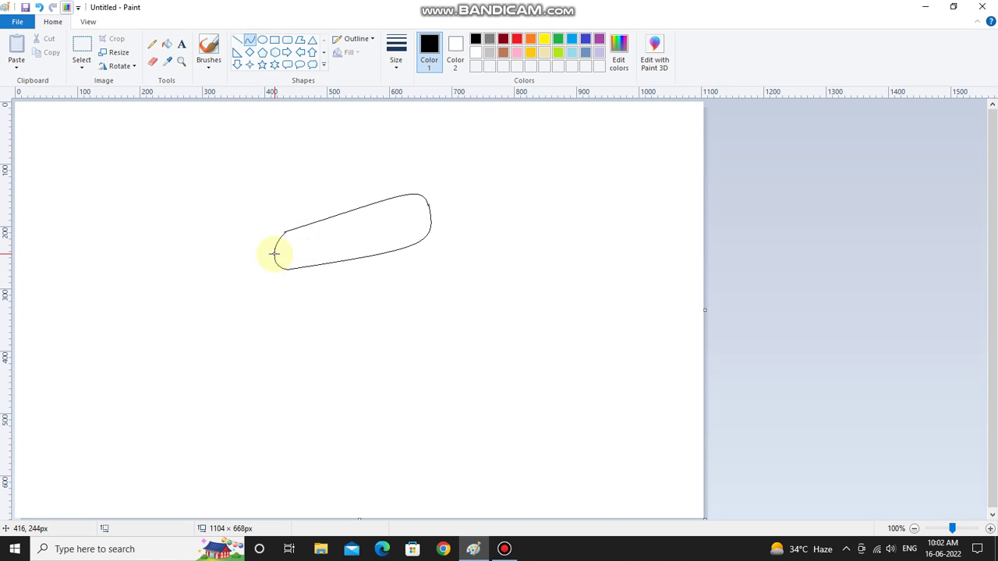
Draw the lamp stem as a slightly bowed curve about 32 × 378 px, running down from the lamp head's left end.
{"action": "left_click_drag", "start_coordinate": [274, 253], "coordinate": [264, 489]}
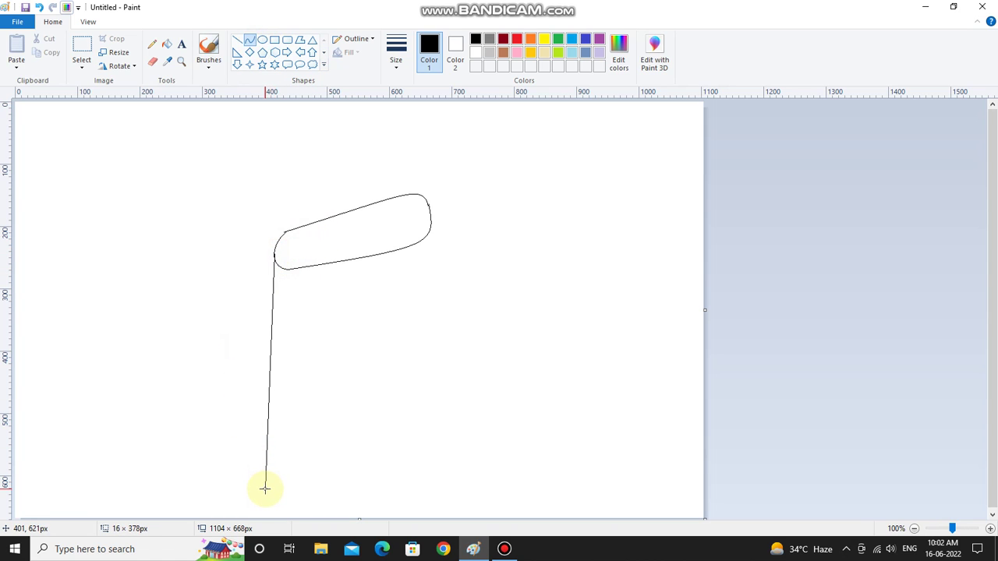
{"action": "left_click_drag", "start_coordinate": [273, 262], "coordinate": [260, 283]}
{"action": "left_click_drag", "start_coordinate": [261, 428], "coordinate": [258, 433]}
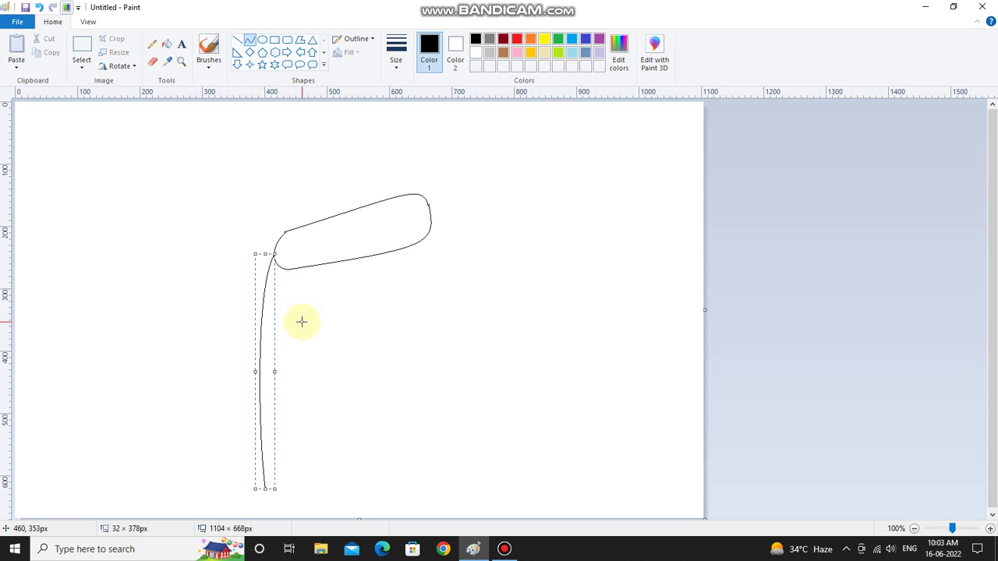
Move the stem curve left into the empty area, well clear of the lamp head.
{"action": "key", "text": "Left"}
{"action": "key", "text": "Left"}
{"action": "key", "text": "Left"}
{"action": "key", "text": "Left"}
{"action": "key", "text": "Left"}
{"action": "key", "text": "Left"}
{"action": "key", "text": "Left"}
{"action": "key", "text": "Left"}
{"action": "key", "text": "Left"}
{"action": "key", "text": "Left"}
Duplicate the stem curve and, with transparent selection enabled, place the copy against the lamp head's left end.
{"action": "left_click", "coordinate": [81, 48]}
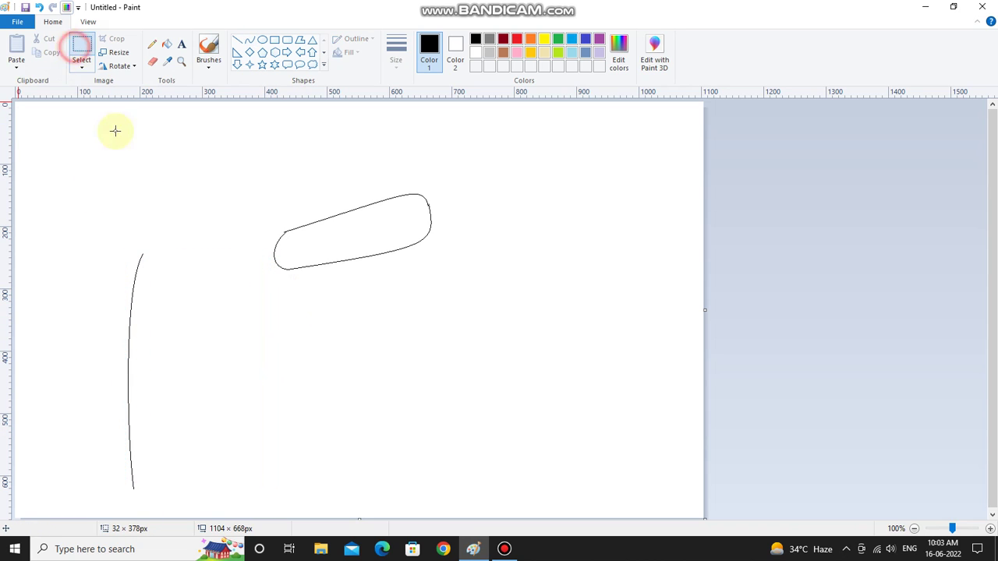
{"action": "left_click_drag", "start_coordinate": [71, 225], "coordinate": [205, 496]}
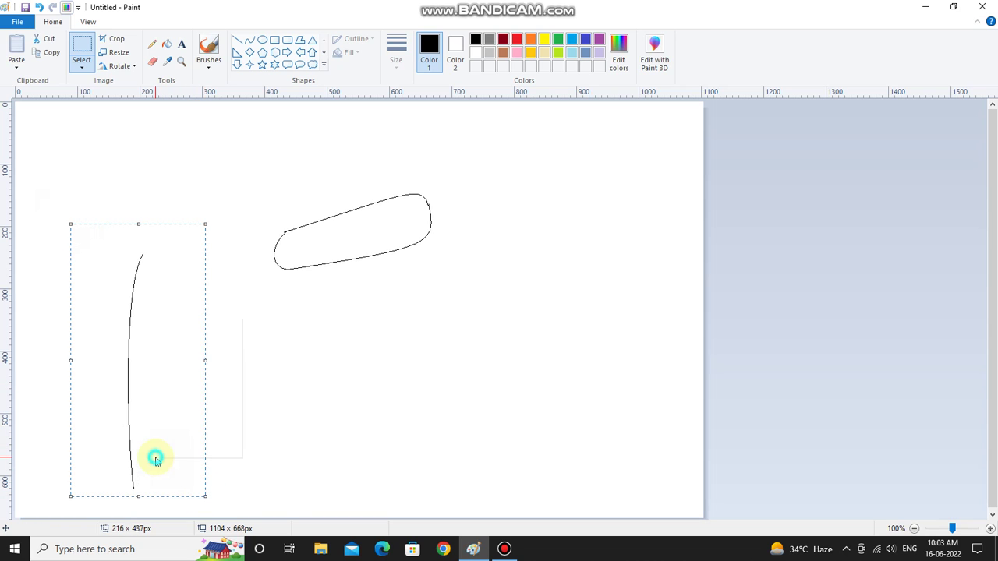
{"action": "right_click", "coordinate": [156, 460]}
{"action": "left_click", "coordinate": [172, 338]}
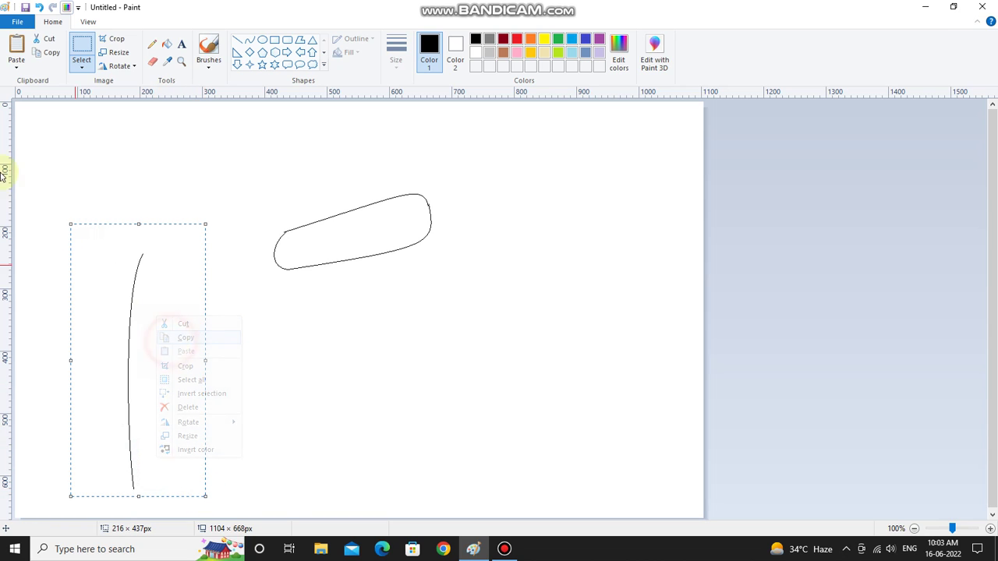
{"action": "left_click", "coordinate": [16, 47]}
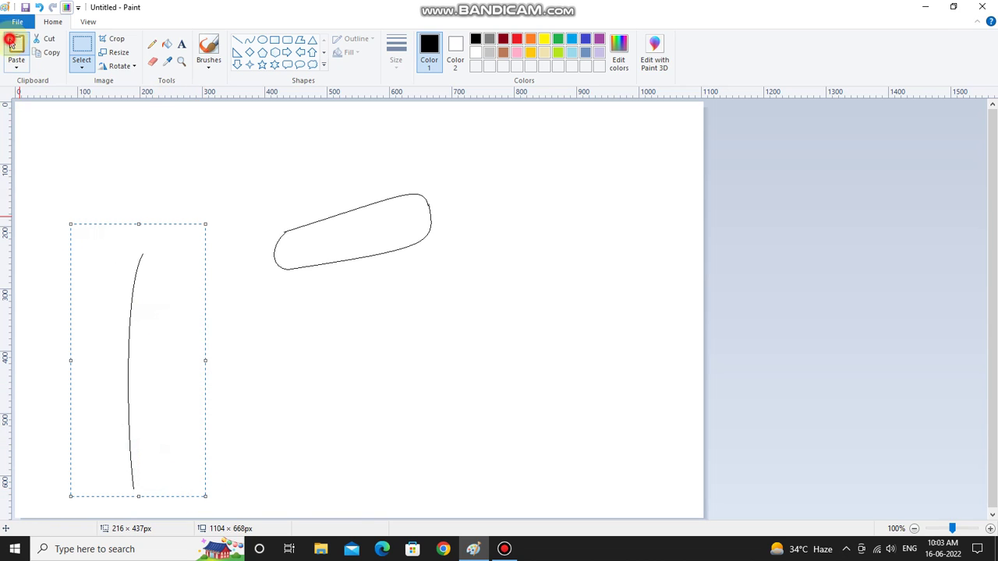
{"action": "left_click", "coordinate": [81, 67]}
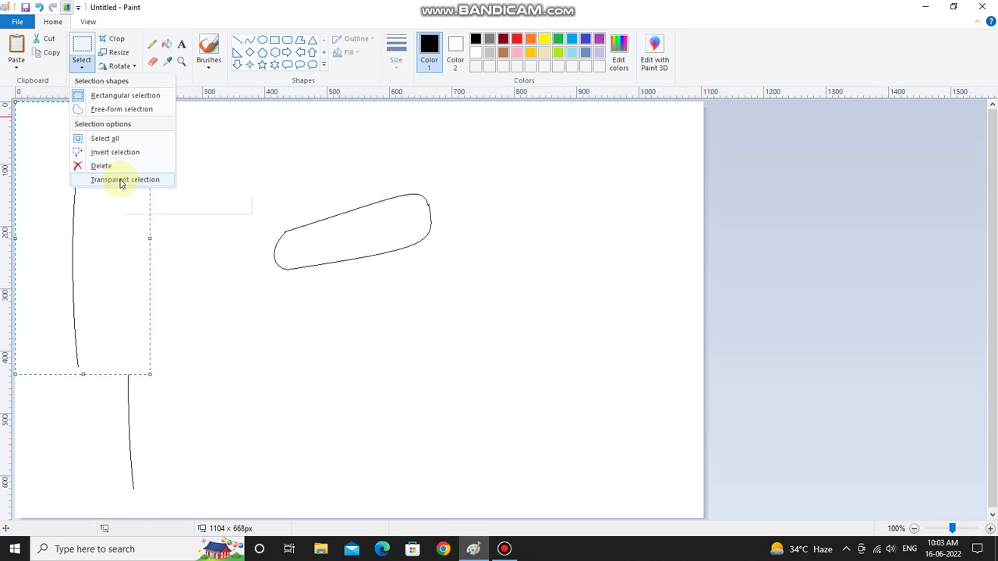
{"action": "left_click", "coordinate": [120, 180]}
{"action": "left_click_drag", "start_coordinate": [73, 283], "coordinate": [255, 410]}
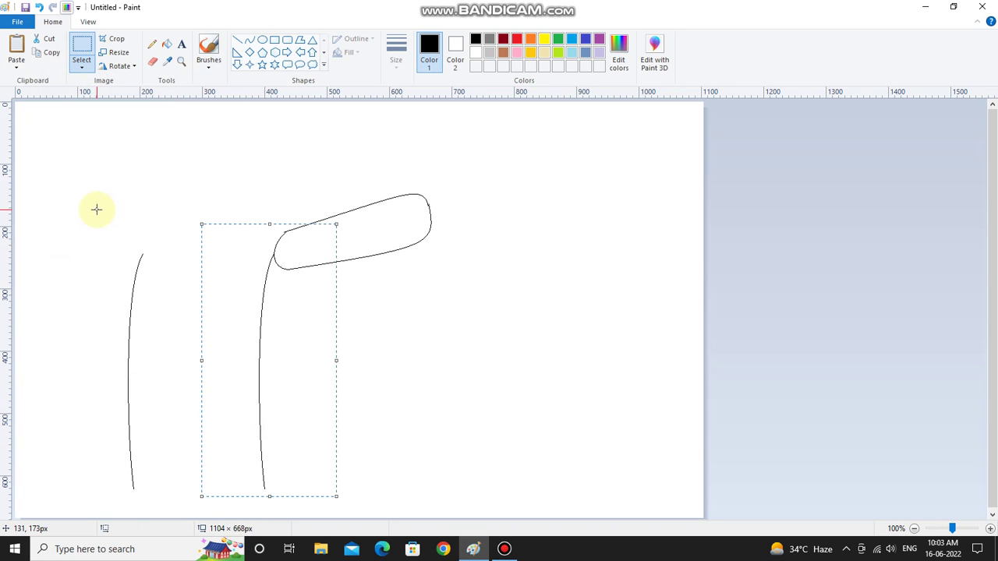
Move the original stem curve right beside the copy to form a narrow double-line stem.
{"action": "mouse_move", "coordinate": [96, 209]}
{"action": "left_mouse_down"}
{"action": "mouse_move", "coordinate": [189, 521]}
{"action": "mouse_move", "coordinate": [179, 503]}
{"action": "left_mouse_up"}
{"action": "mouse_move", "coordinate": [143, 456]}
{"action": "left_mouse_down"}
{"action": "mouse_move", "coordinate": [286, 461]}
{"action": "mouse_move", "coordinate": [281, 468]}
{"action": "mouse_move", "coordinate": [279, 459]}
{"action": "left_mouse_up"}
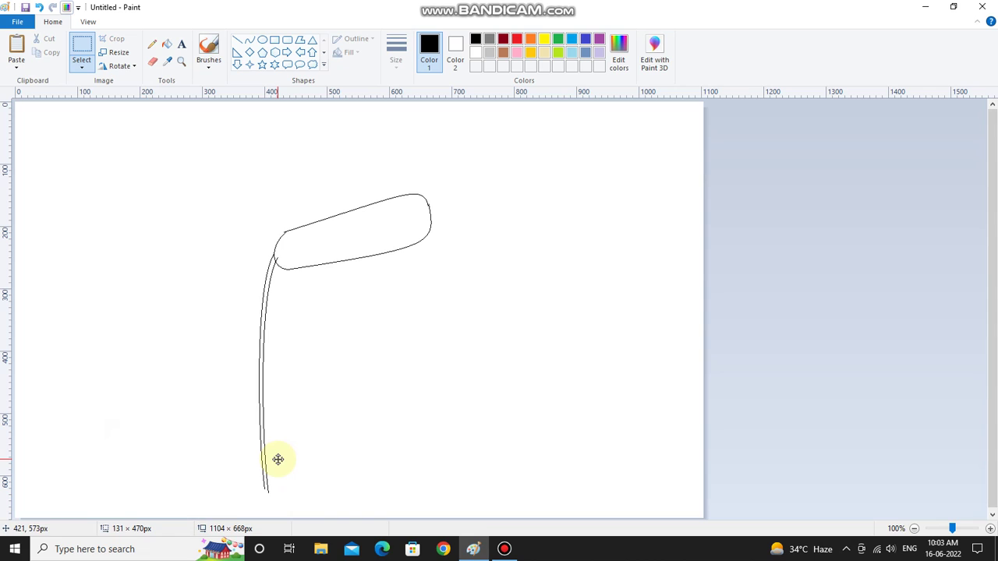
{"action": "left_click", "coordinate": [398, 195]}
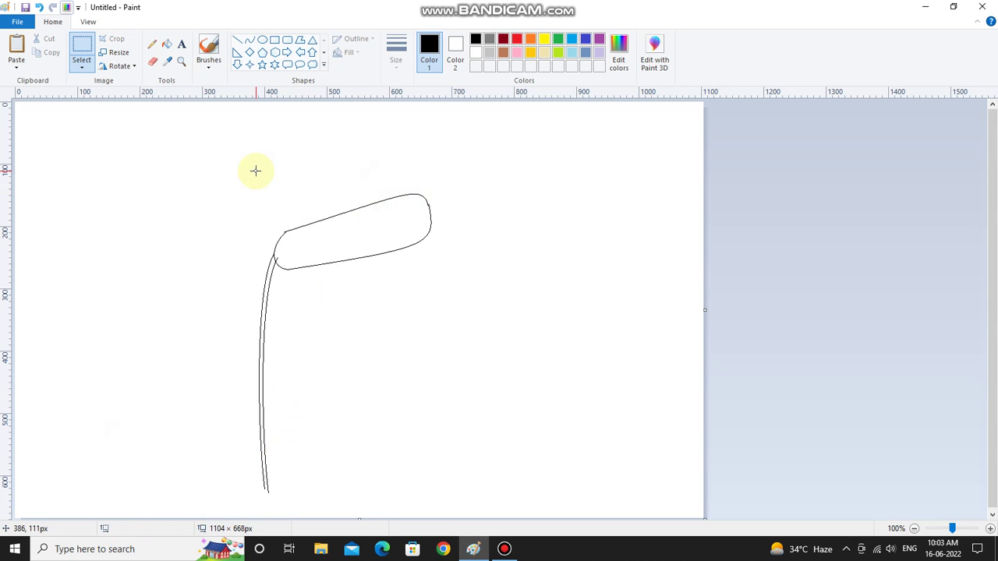
Add a short Pencil line across the lower part of the stem and erase the stray line ends around the lamp head joint.
{"action": "left_click", "coordinate": [152, 43]}
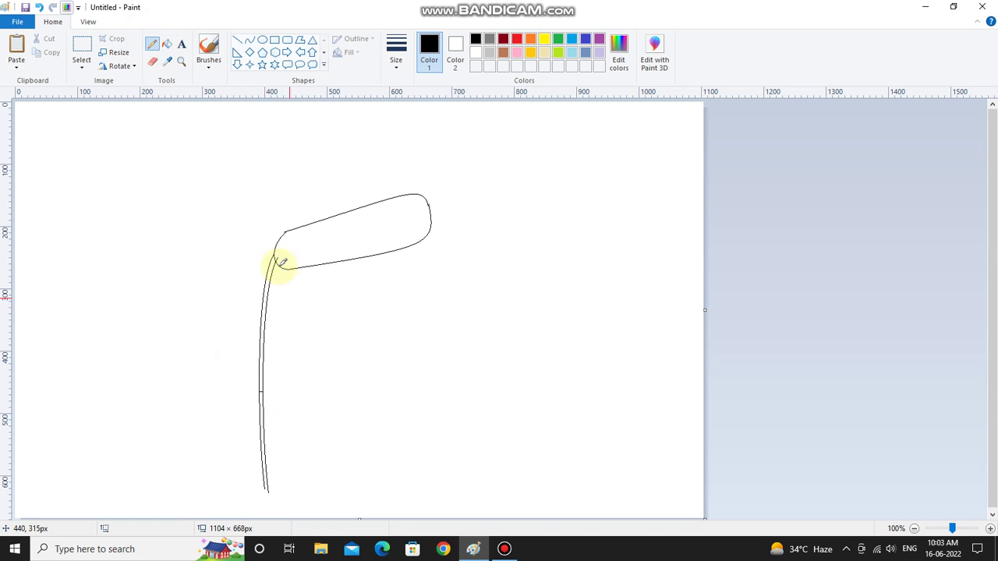
{"action": "left_click", "coordinate": [181, 62]}
{"action": "left_click", "coordinate": [282, 290]}
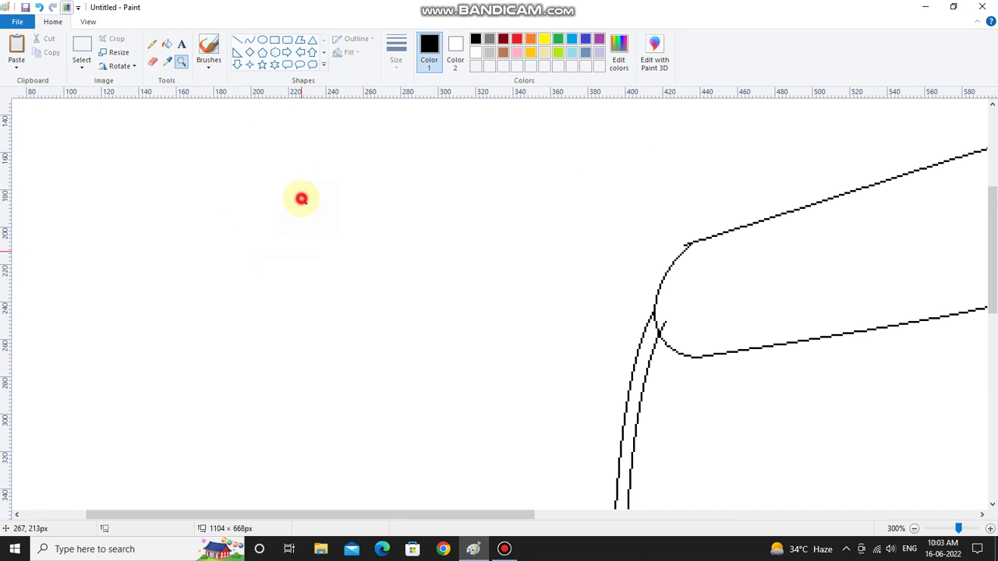
{"action": "left_click", "coordinate": [152, 61]}
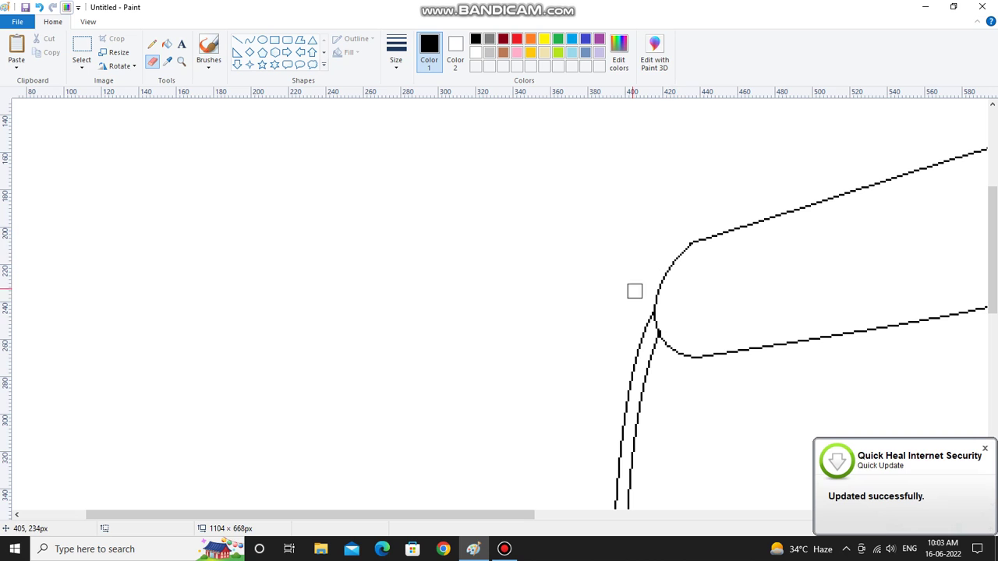
Erase the part of the stem below the short cross line.
{"action": "left_click", "coordinate": [181, 61]}
{"action": "right_click", "coordinate": [112, 227]}
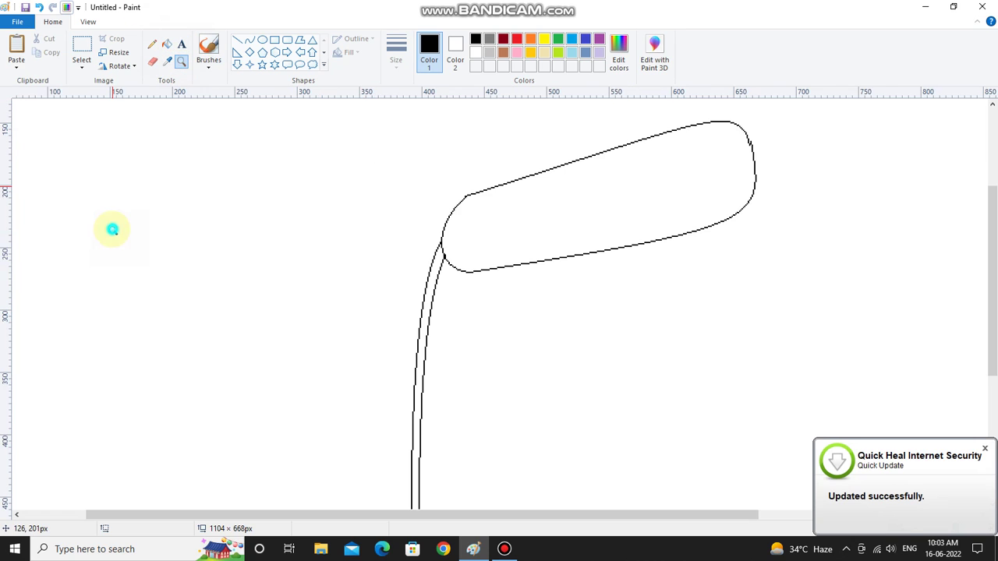
{"action": "right_click", "coordinate": [111, 227]}
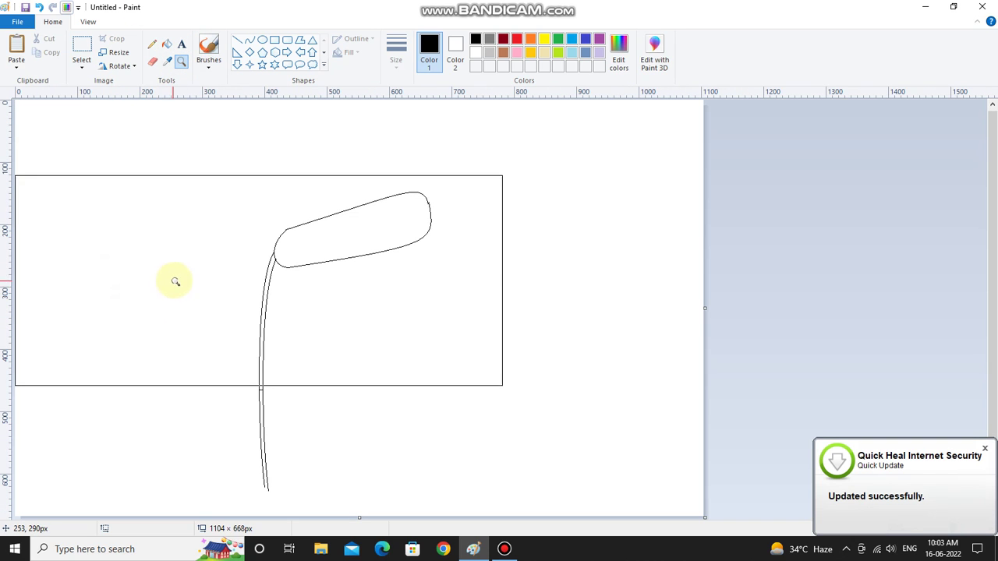
{"action": "left_click", "coordinate": [153, 63]}
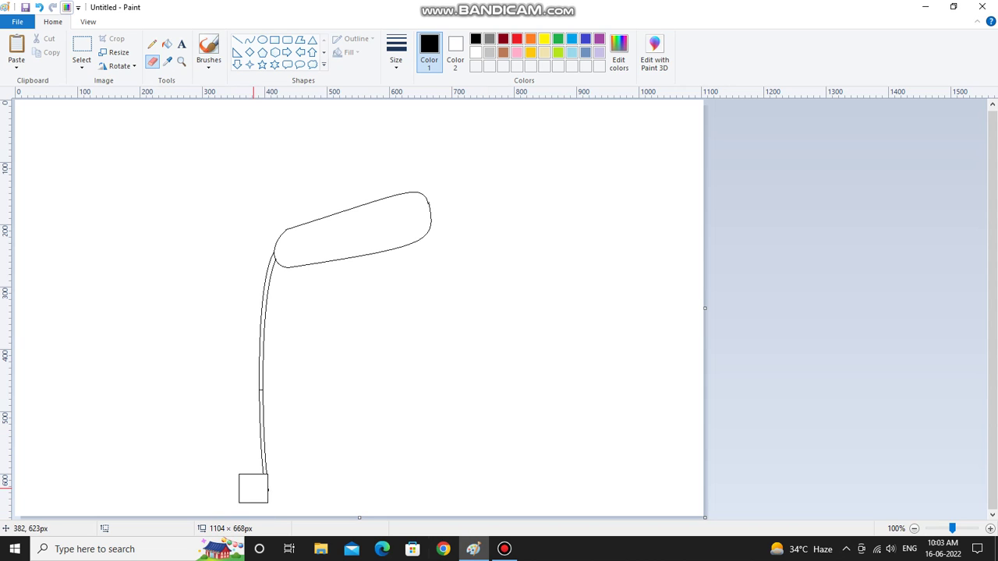
{"action": "left_click_drag", "start_coordinate": [254, 486], "coordinate": [271, 404]}
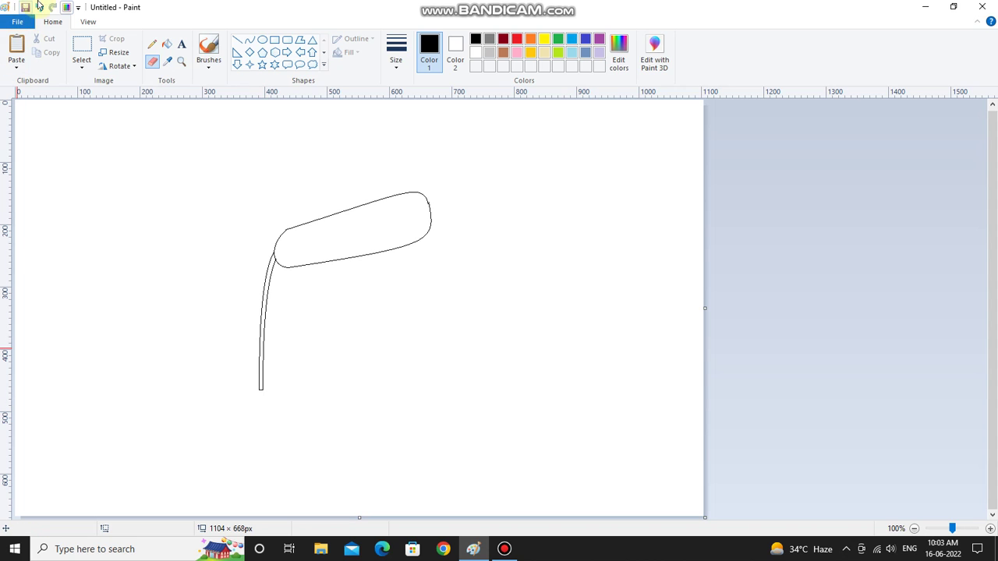
Draw the lamp base's first edges with straight lines: a near-horizontal one under the stem, a slanted one about 93 × 25 px, and a vertical one about 65 px.
{"action": "left_click", "coordinate": [238, 40]}
{"action": "left_click_drag", "start_coordinate": [241, 390], "coordinate": [354, 398]}
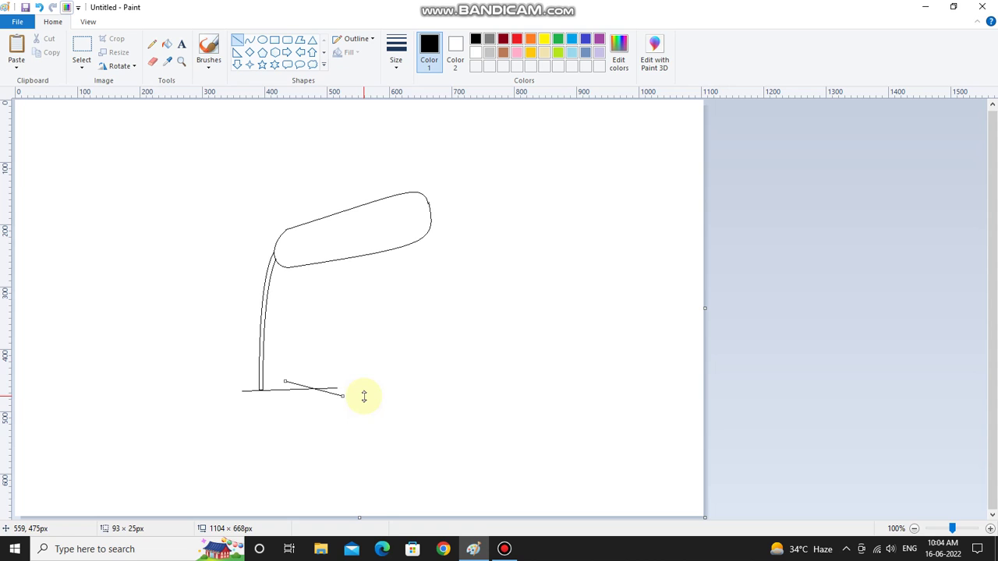
{"action": "left_click", "coordinate": [451, 199]}
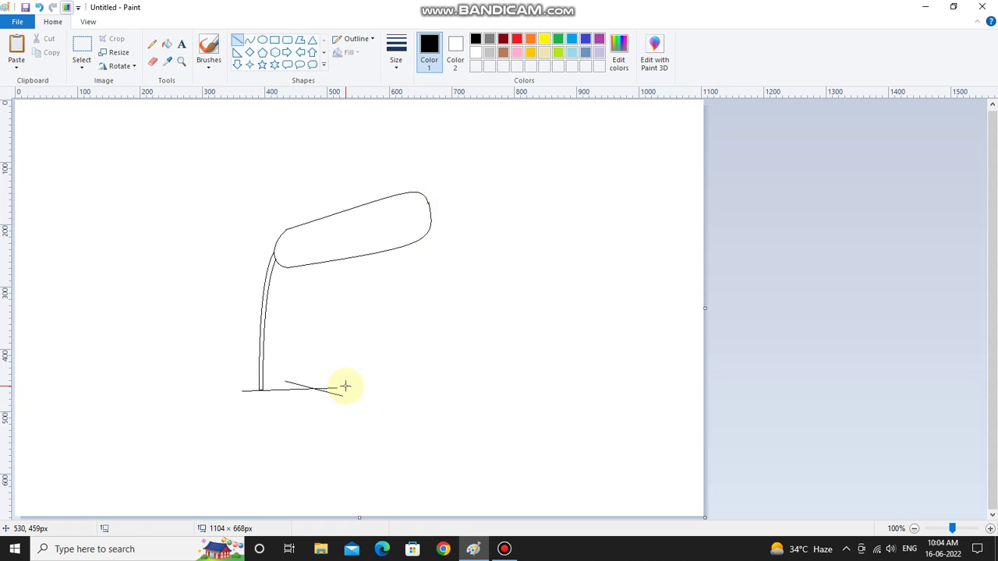
{"action": "left_click_drag", "start_coordinate": [346, 385], "coordinate": [344, 423]}
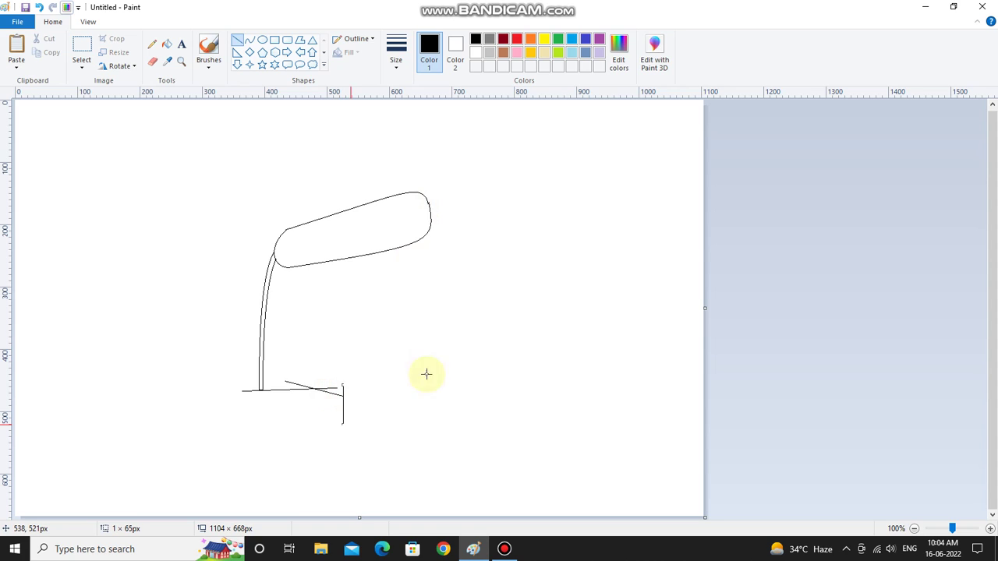
{"action": "left_click", "coordinate": [463, 340]}
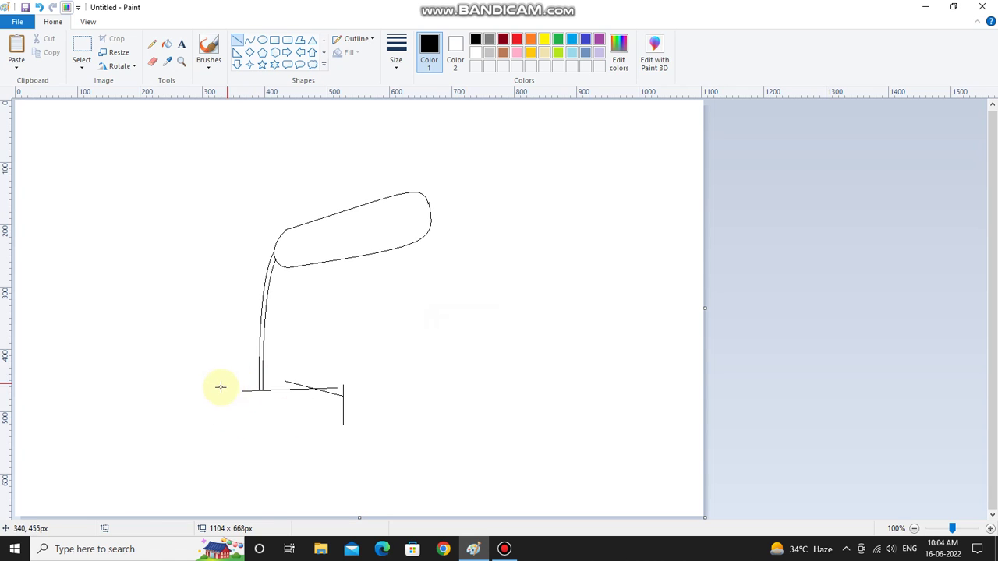
Draw the base's far vertical edge, a slanted line to the front corner, a vertical line there, and a front edge about 122 × 9 px.
{"action": "left_click_drag", "start_coordinate": [242, 382], "coordinate": [242, 421]}
{"action": "left_click", "coordinate": [285, 377]}
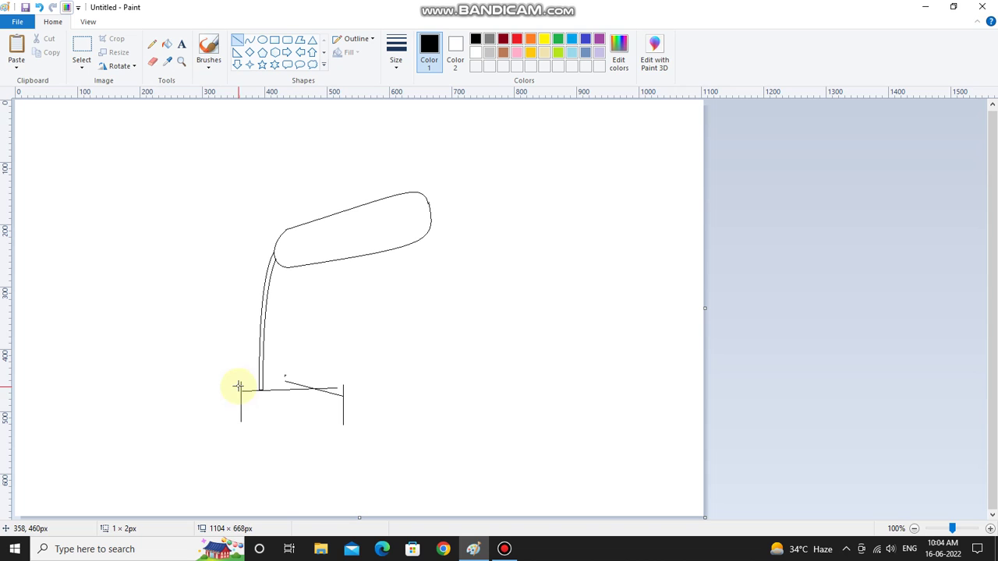
{"action": "mouse_move", "coordinate": [233, 392]}
{"action": "left_mouse_down"}
{"action": "mouse_move", "coordinate": [292, 422]}
{"action": "mouse_move", "coordinate": [282, 429]}
{"action": "mouse_move", "coordinate": [289, 410]}
{"action": "mouse_move", "coordinate": [287, 458]}
{"action": "left_mouse_up"}
{"action": "left_click", "coordinate": [341, 412]}
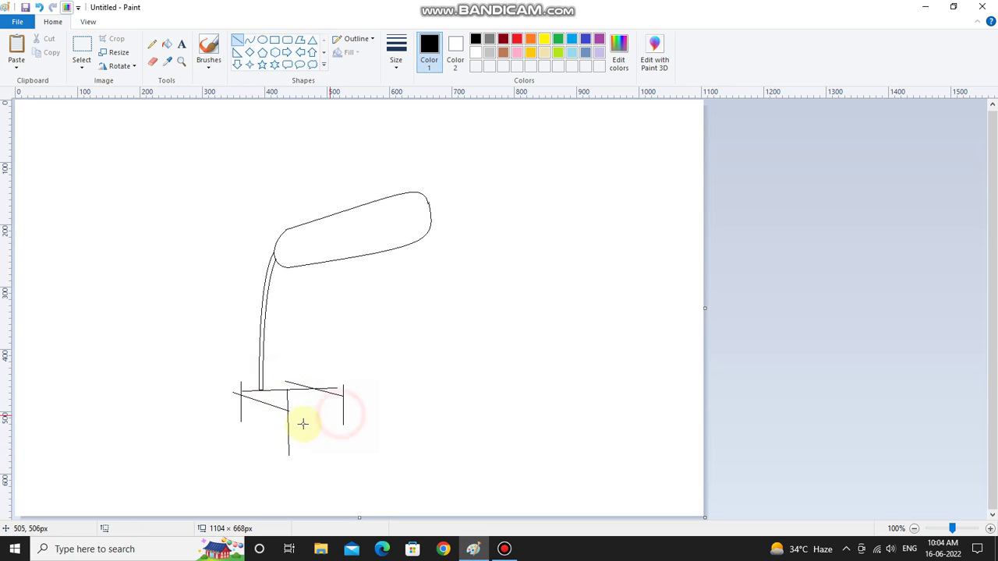
{"action": "left_click_drag", "start_coordinate": [282, 411], "coordinate": [353, 407]}
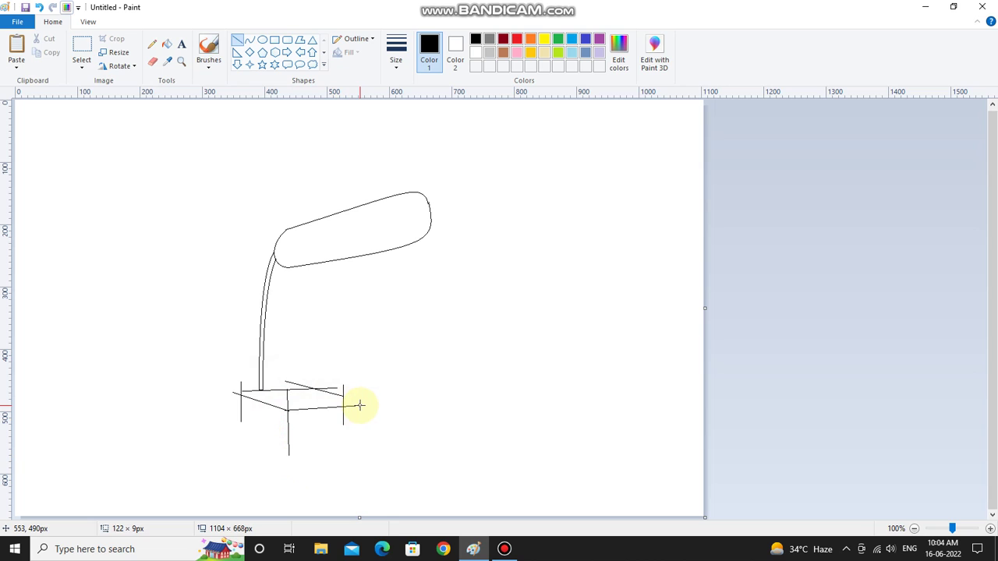
{"action": "left_click", "coordinate": [387, 373]}
Draw another slanted line about 72 × 32 px and the base's two lower edges, the front one about 178 × 14 px.
{"action": "left_click_drag", "start_coordinate": [300, 373], "coordinate": [343, 404]}
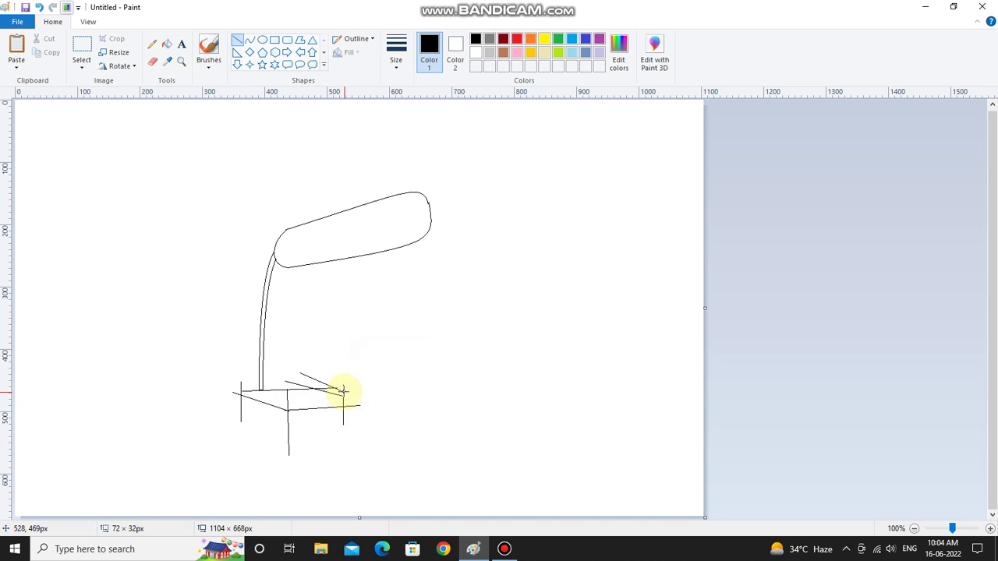
{"action": "left_click", "coordinate": [397, 358]}
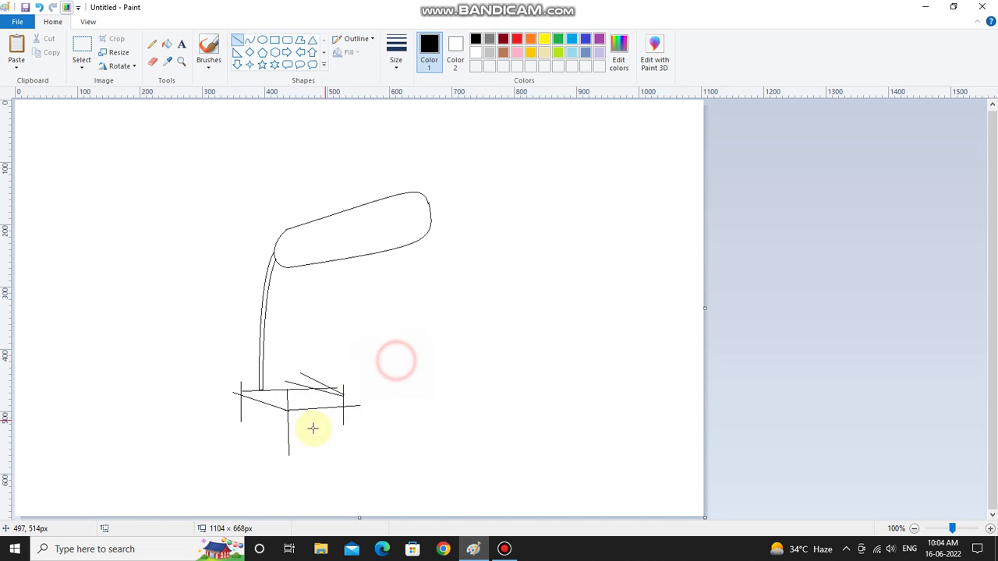
{"action": "mouse_move", "coordinate": [232, 398]}
{"action": "left_mouse_down"}
{"action": "mouse_move", "coordinate": [310, 434]}
{"action": "mouse_move", "coordinate": [350, 408]}
{"action": "mouse_move", "coordinate": [385, 413]}
{"action": "left_mouse_up"}
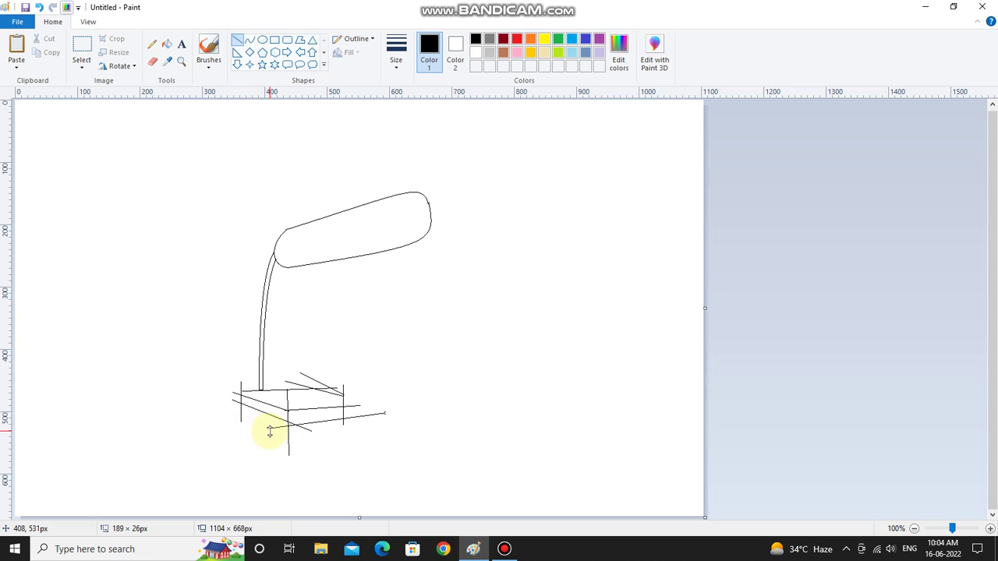
{"action": "left_click_drag", "start_coordinate": [267, 430], "coordinate": [275, 422]}
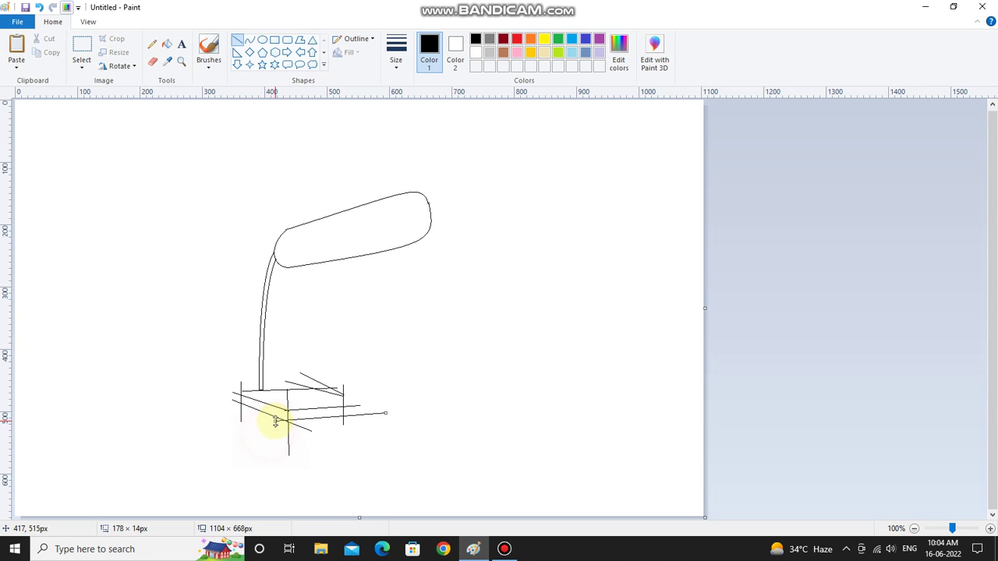
{"action": "left_click", "coordinate": [432, 409]}
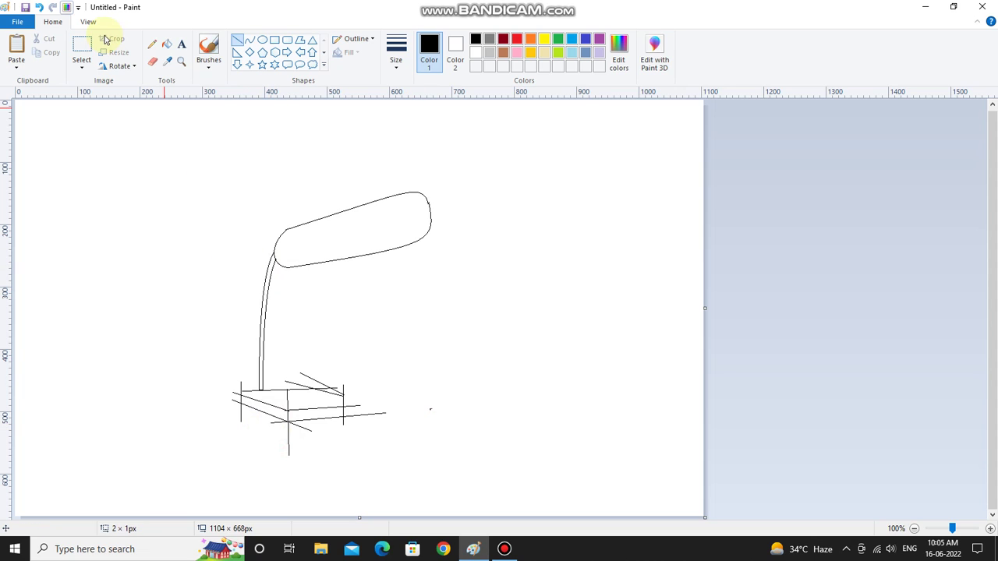
Reduce the Eraser to a very small size for trimming the base lines.
{"action": "left_click", "coordinate": [182, 62]}
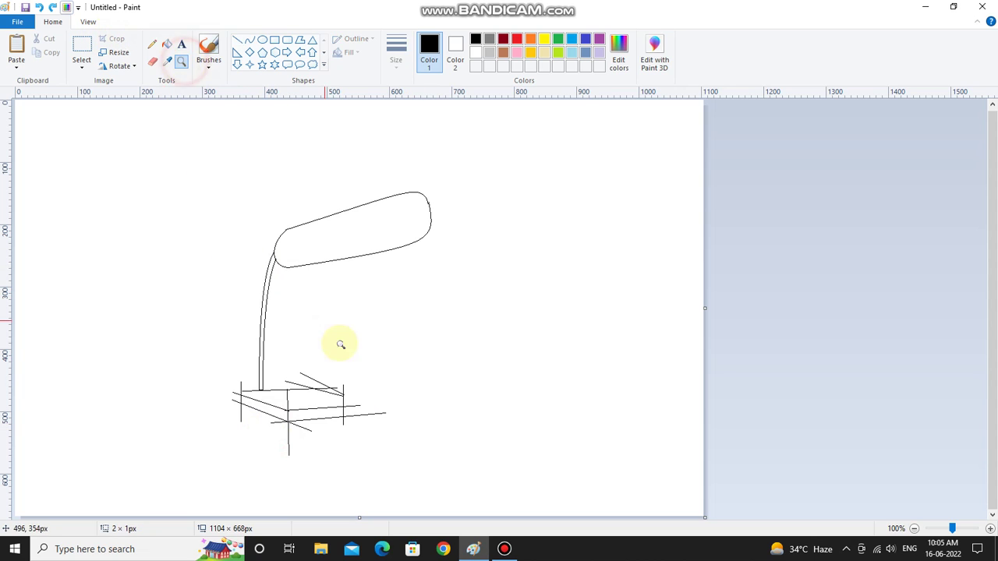
{"action": "left_click", "coordinate": [343, 358]}
{"action": "left_click", "coordinate": [394, 425]}
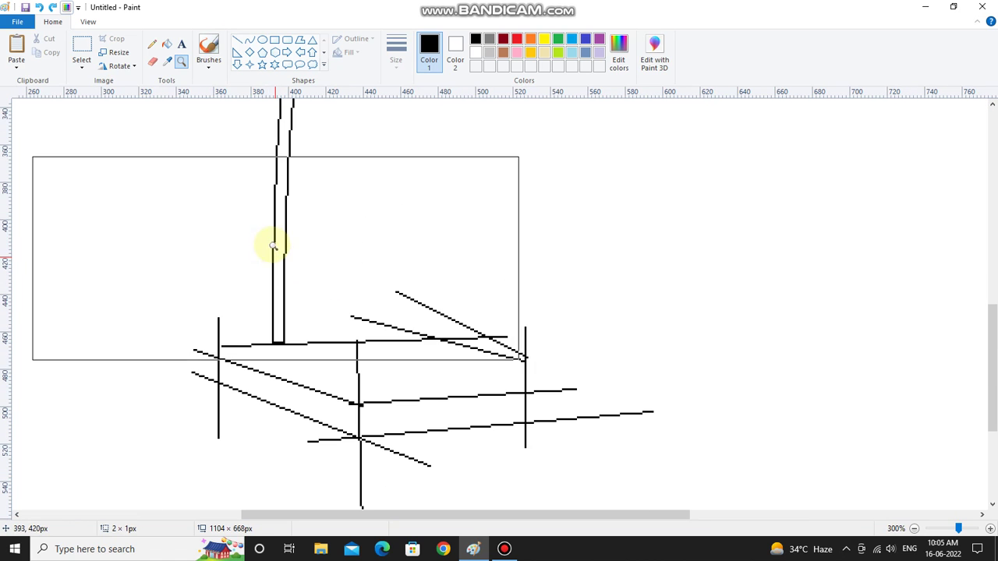
{"action": "left_click", "coordinate": [152, 62]}
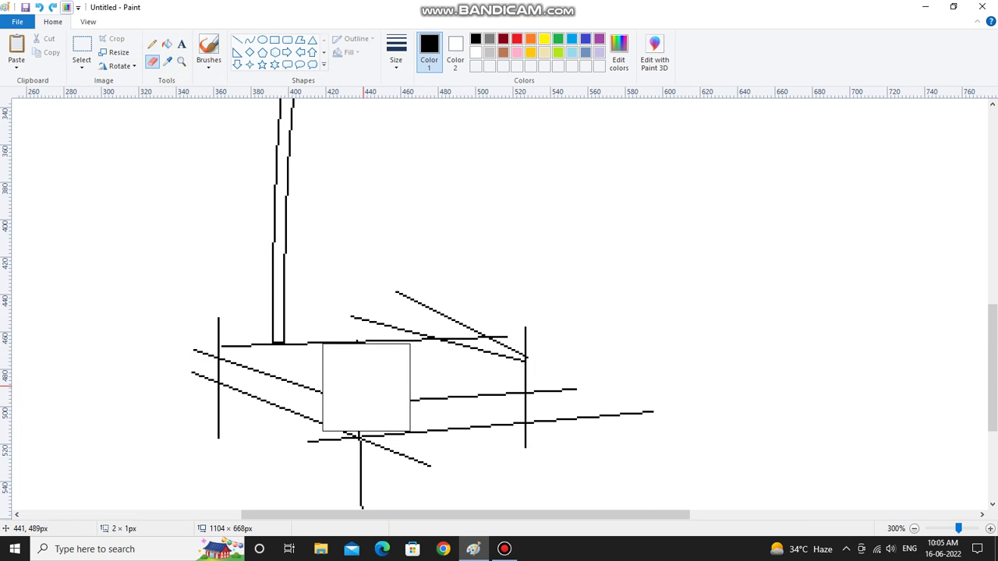
{"action": "key", "text": "ctrl+minus"}
{"action": "key", "text": "ctrl+minus"}
{"action": "key", "text": "ctrl+minus"}
{"action": "key", "text": "ctrl+minus"}
{"action": "key", "text": "ctrl+minus"}
{"action": "key", "text": "ctrl+minus"}
{"action": "key", "text": "ctrl+minus"}
{"action": "key", "text": "ctrl+minus"}
{"action": "key", "text": "ctrl+minus"}
{"action": "key", "text": "ctrl+minus"}
{"action": "key", "text": "ctrl+minus"}
{"action": "key", "text": "ctrl+minus"}
{"action": "key", "text": "ctrl+minus"}
{"action": "key", "text": "ctrl+minus"}
{"action": "key", "text": "ctrl+minus"}
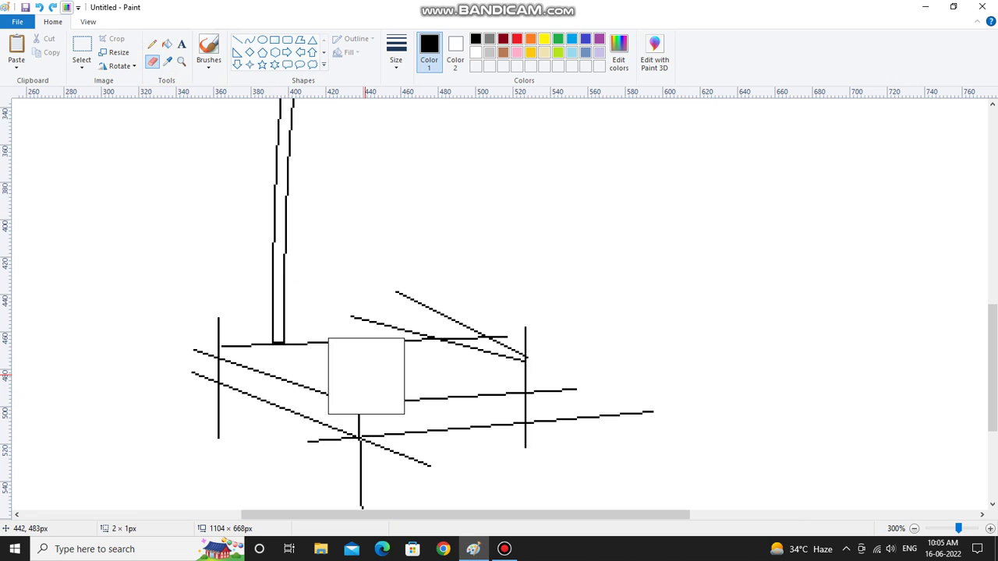
{"action": "key", "text": "ctrl+minus"}
{"action": "key", "text": "ctrl+minus"}
{"action": "key", "text": "ctrl+minus"}
{"action": "key", "text": "ctrl+minus"}
{"action": "key", "text": "ctrl+minus"}
{"action": "key", "text": "ctrl+minus"}
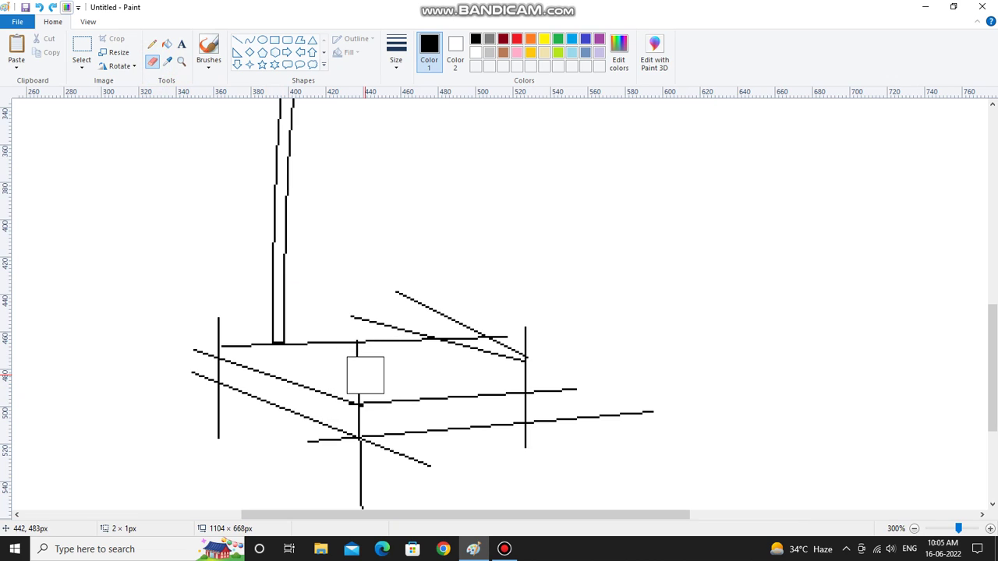
{"action": "key", "text": "ctrl+minus"}
{"action": "key", "text": "ctrl+minus"}
{"action": "key", "text": "ctrl+minus"}
{"action": "key", "text": "ctrl+minus"}
{"action": "key", "text": "ctrl+minus"}
{"action": "key", "text": "ctrl+minus"}
{"action": "key", "text": "ctrl+minus"}
{"action": "key", "text": "ctrl+minus"}
Erase the vertical line crossing the base's top face and the slanted line ends sticking out above the back edge.
{"action": "left_click_drag", "start_coordinate": [356, 362], "coordinate": [356, 349]}
{"action": "key", "text": "ctrl+z"}
{"action": "left_click", "coordinate": [358, 401]}
{"action": "left_click_drag", "start_coordinate": [356, 311], "coordinate": [367, 321]}
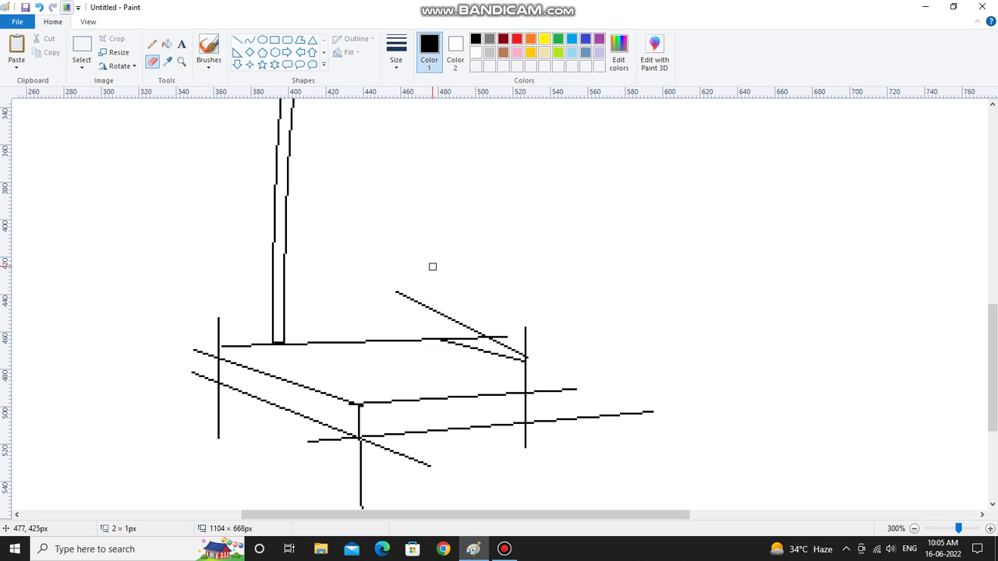
{"action": "left_click_drag", "start_coordinate": [403, 293], "coordinate": [472, 326]}
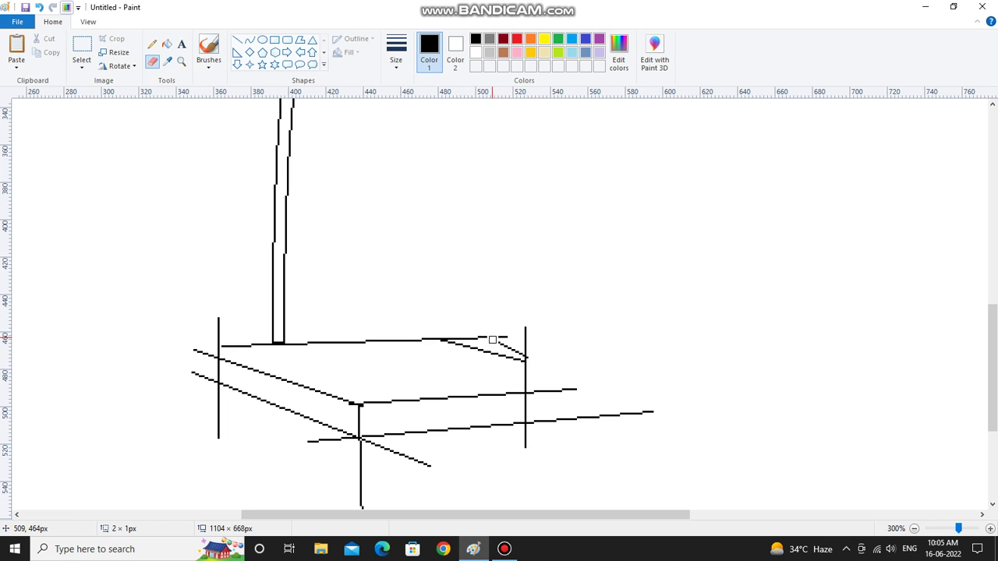
Erase the remaining slanted pieces and the ends of the back edge, vertical line and upper front edge that overshoot the base.
{"action": "left_click_drag", "start_coordinate": [483, 336], "coordinate": [505, 338]}
{"action": "mouse_move", "coordinate": [440, 336]}
{"action": "left_mouse_down"}
{"action": "mouse_move", "coordinate": [485, 347]}
{"action": "mouse_move", "coordinate": [525, 342]}
{"action": "mouse_move", "coordinate": [527, 328]}
{"action": "mouse_move", "coordinate": [526, 384]}
{"action": "left_mouse_up"}
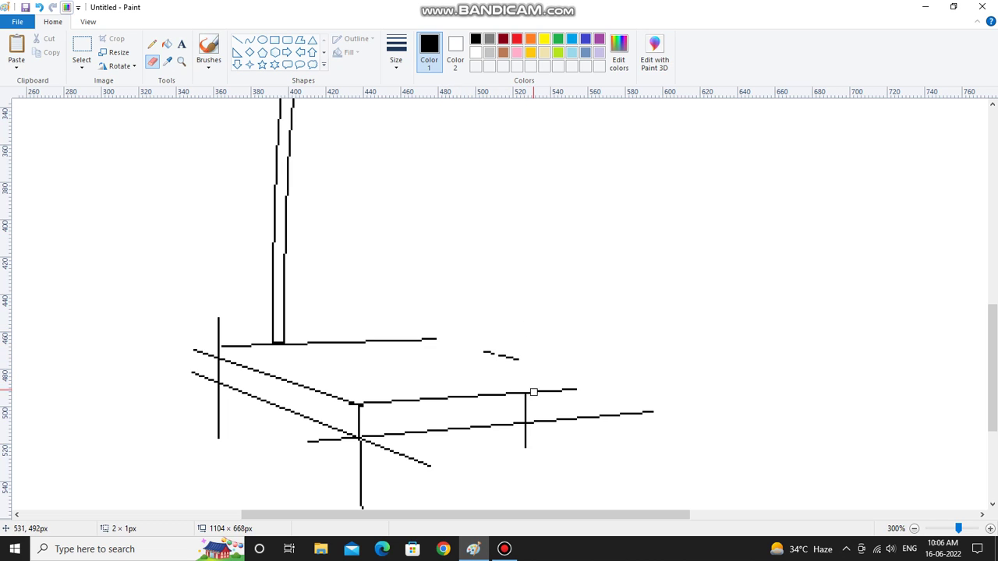
{"action": "left_click_drag", "start_coordinate": [530, 389], "coordinate": [559, 394]}
{"action": "mouse_move", "coordinate": [502, 353]}
{"action": "left_mouse_down"}
{"action": "mouse_move", "coordinate": [516, 358]}
{"action": "mouse_move", "coordinate": [496, 350]}
{"action": "left_mouse_up"}
Enlarge the Eraser slightly and clear the line ends that overshoot the lower front edge's outer corner.
{"action": "mouse_move", "coordinate": [560, 423]}
{"action": "left_mouse_down"}
{"action": "mouse_move", "coordinate": [577, 418]}
{"action": "mouse_move", "coordinate": [560, 421]}
{"action": "left_mouse_up"}
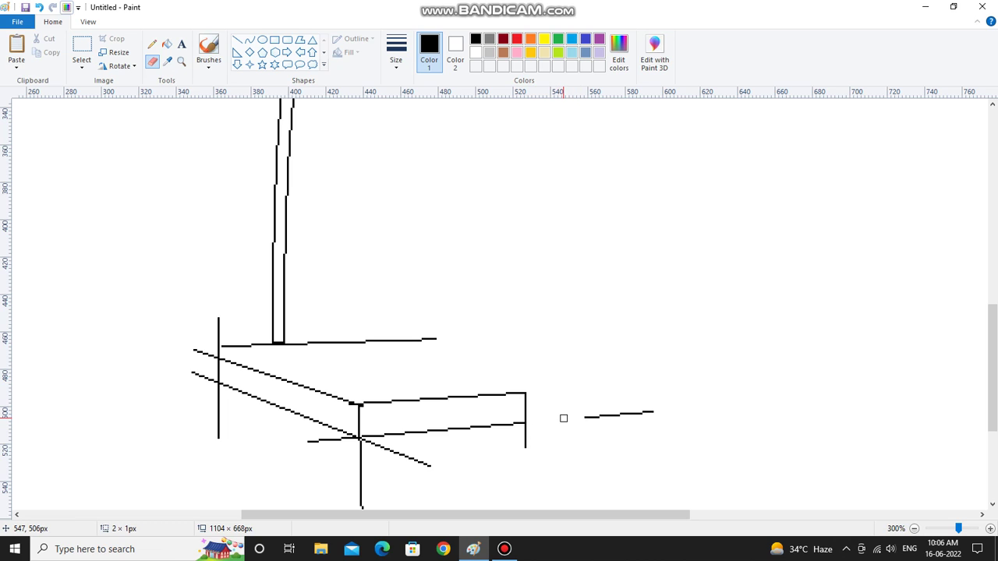
{"action": "key", "text": "ctrl+plus"}
{"action": "key", "text": "ctrl+plus"}
{"action": "key", "text": "ctrl+plus"}
{"action": "key", "text": "ctrl+plus"}
{"action": "left_click_drag", "start_coordinate": [577, 414], "coordinate": [699, 403]}
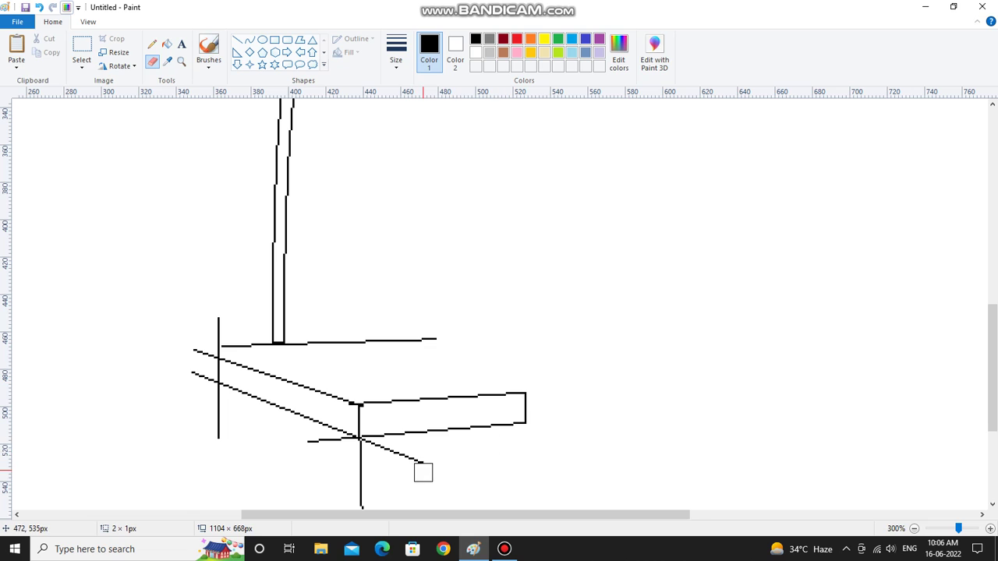
Erase the line ends overshooting the base's lower front corner and its far vertical edge.
{"action": "mouse_move", "coordinate": [424, 473]}
{"action": "left_mouse_down"}
{"action": "mouse_move", "coordinate": [361, 447]}
{"action": "mouse_move", "coordinate": [361, 513]}
{"action": "left_mouse_up"}
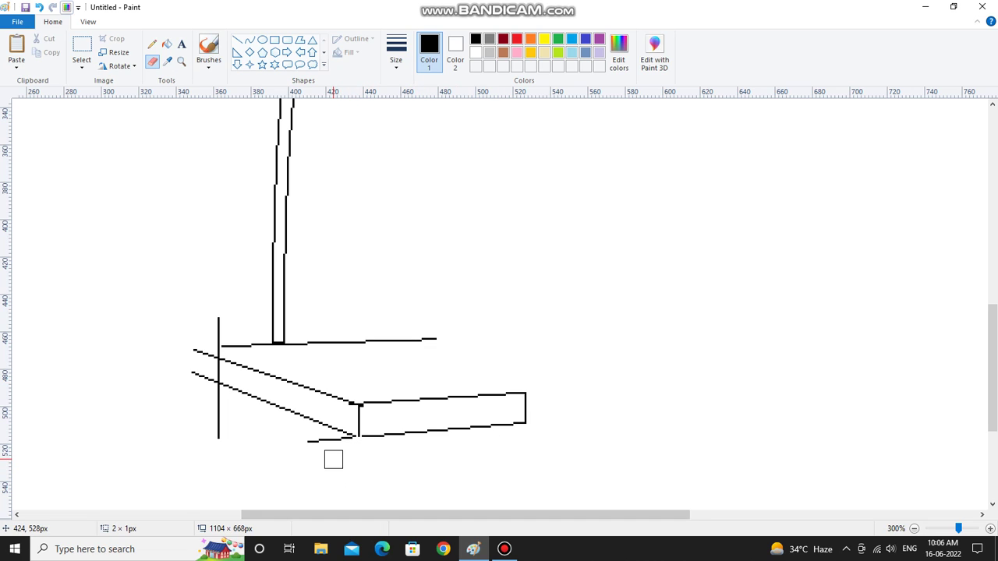
{"action": "mouse_move", "coordinate": [333, 460]}
{"action": "left_mouse_down"}
{"action": "mouse_move", "coordinate": [341, 450]}
{"action": "mouse_move", "coordinate": [299, 441]}
{"action": "left_mouse_up"}
{"action": "mouse_move", "coordinate": [207, 445]}
{"action": "left_mouse_down"}
{"action": "mouse_move", "coordinate": [214, 402]}
{"action": "mouse_move", "coordinate": [195, 379]}
{"action": "mouse_move", "coordinate": [200, 358]}
{"action": "mouse_move", "coordinate": [208, 375]}
{"action": "mouse_move", "coordinate": [219, 324]}
{"action": "mouse_move", "coordinate": [221, 336]}
{"action": "left_mouse_up"}
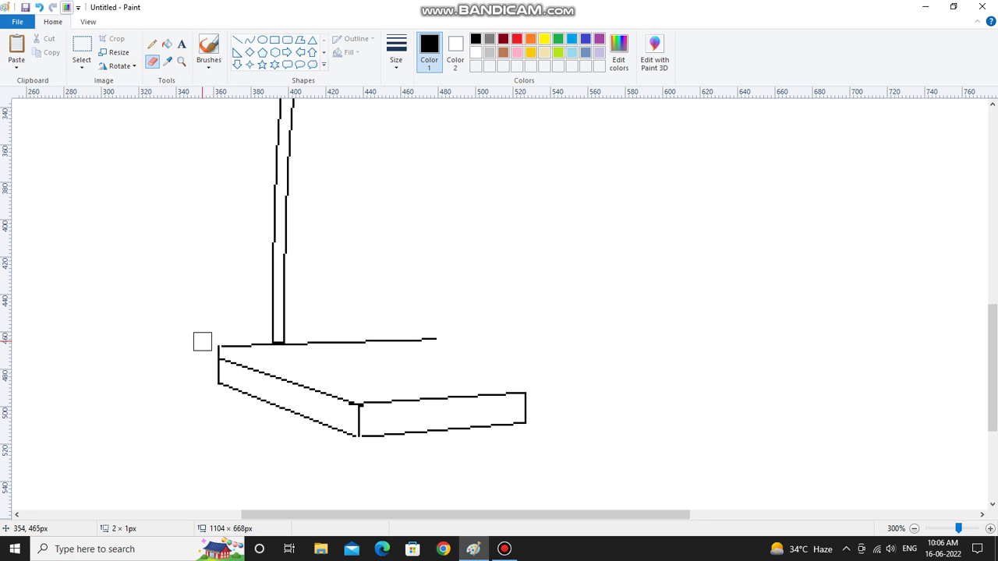
Close the gap at the back corner with the Pencil and draw a line about 75 × 32 px from the front corner to it.
{"action": "left_click", "coordinate": [152, 43]}
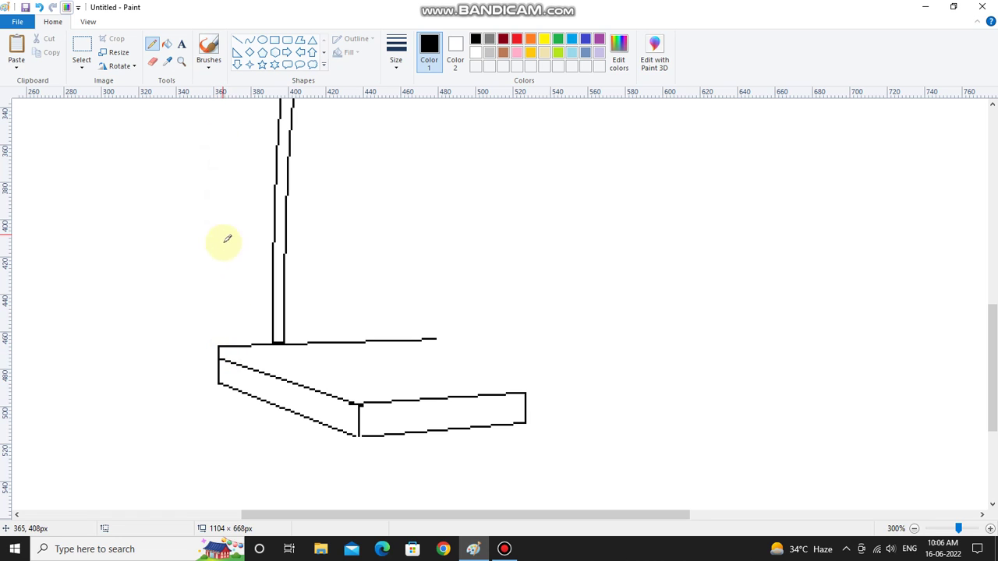
{"action": "left_click", "coordinate": [238, 39]}
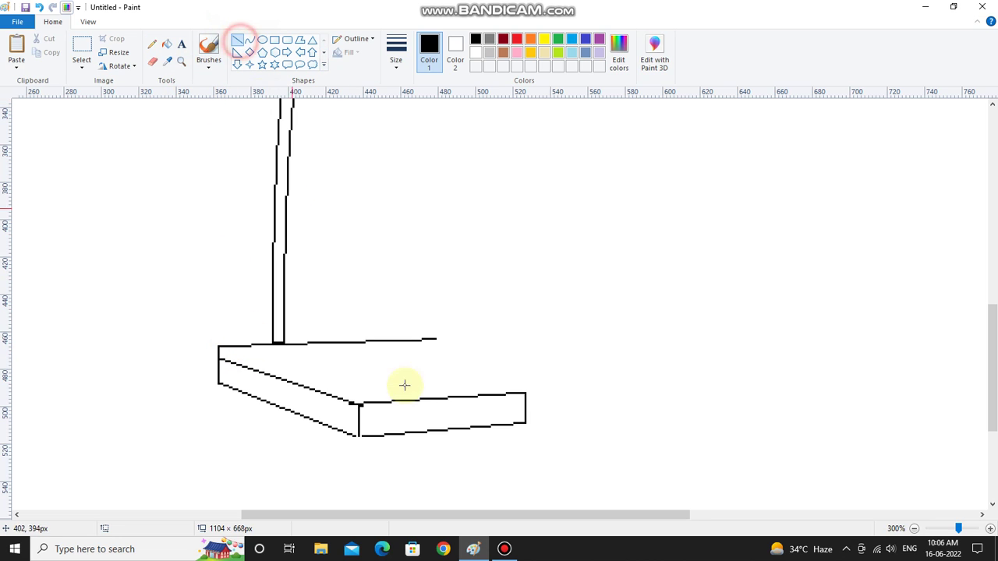
{"action": "mouse_move", "coordinate": [356, 404]}
{"action": "left_mouse_down"}
{"action": "mouse_move", "coordinate": [319, 364]}
{"action": "mouse_move", "coordinate": [205, 339]}
{"action": "mouse_move", "coordinate": [219, 348]}
{"action": "left_mouse_up"}
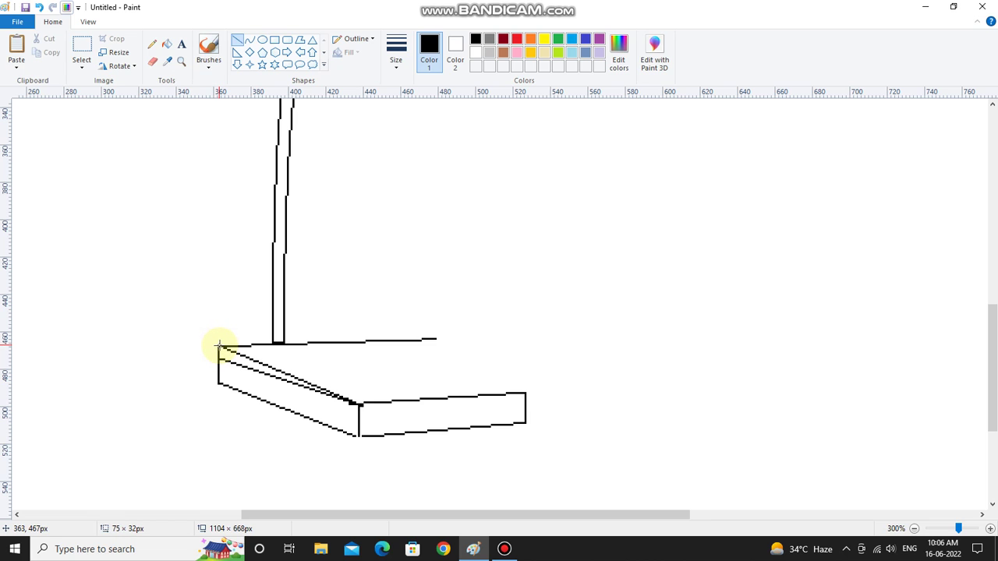
{"action": "left_click", "coordinate": [251, 263]}
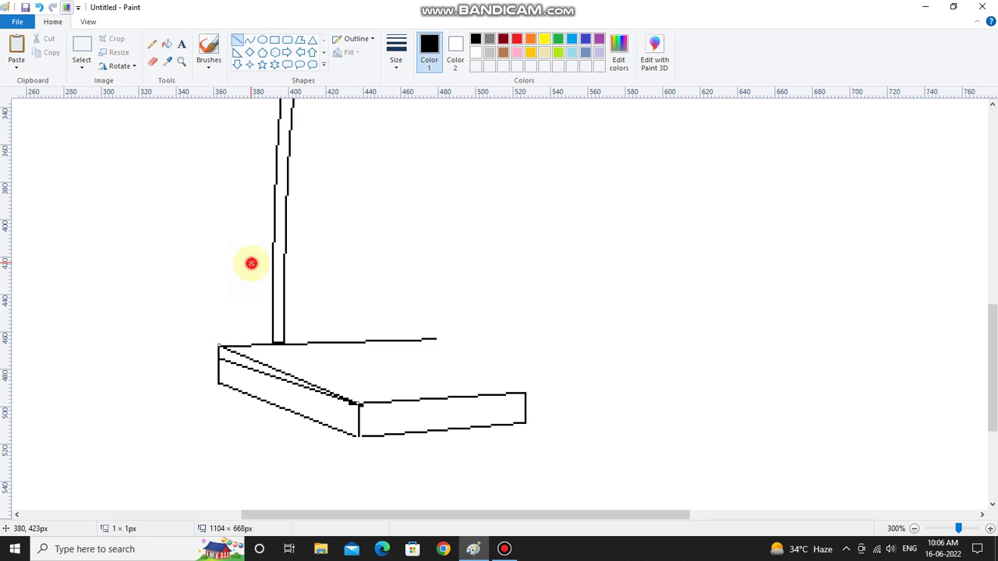
{"action": "left_click", "coordinate": [504, 549]}
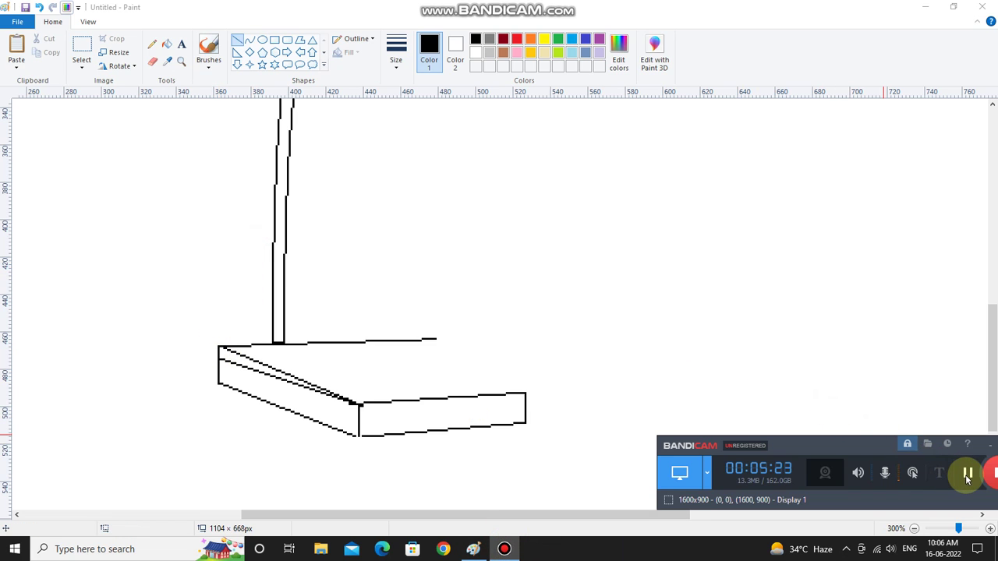
{"action": "left_click", "coordinate": [968, 473]}
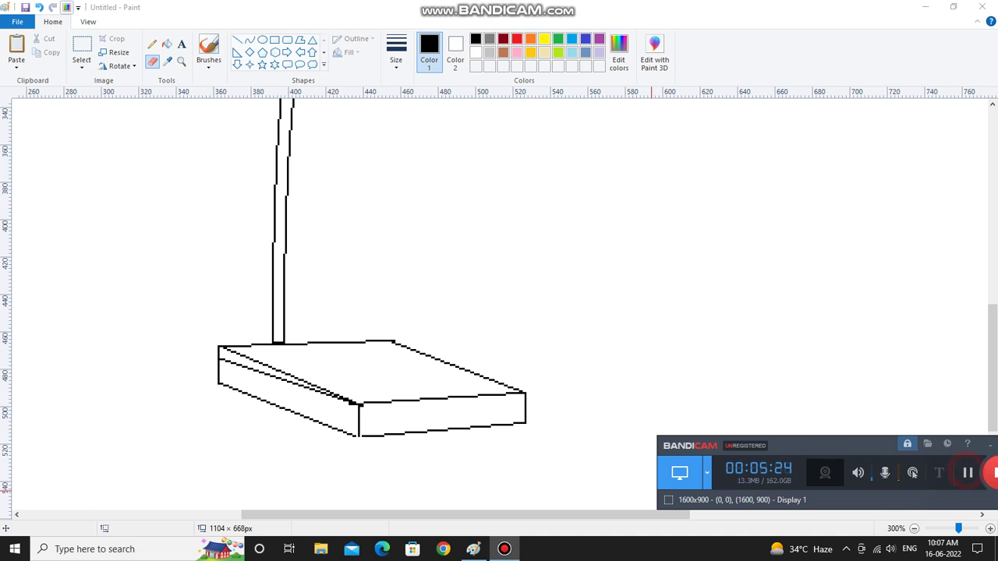
Erase the redundant slanted line on the base's side face and close the gap at the lower front corner with the Pencil.
{"action": "left_click", "coordinate": [343, 414]}
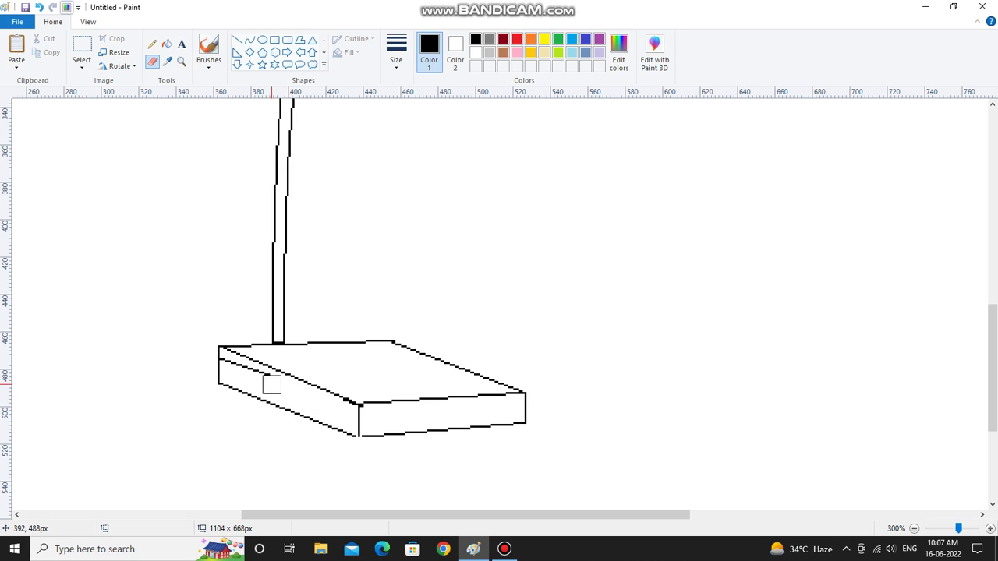
{"action": "left_click_drag", "start_coordinate": [271, 384], "coordinate": [234, 365]}
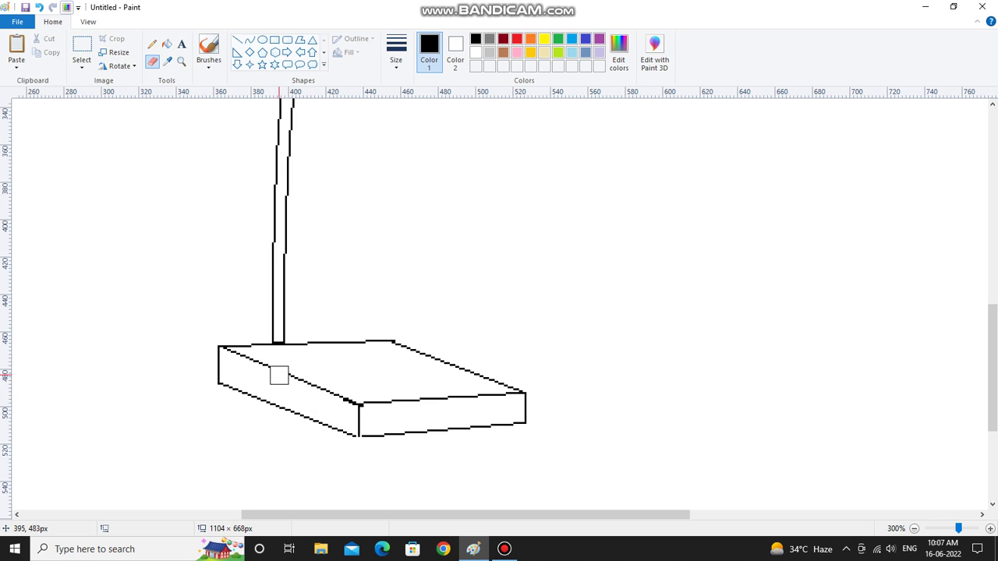
{"action": "left_click", "coordinate": [152, 44]}
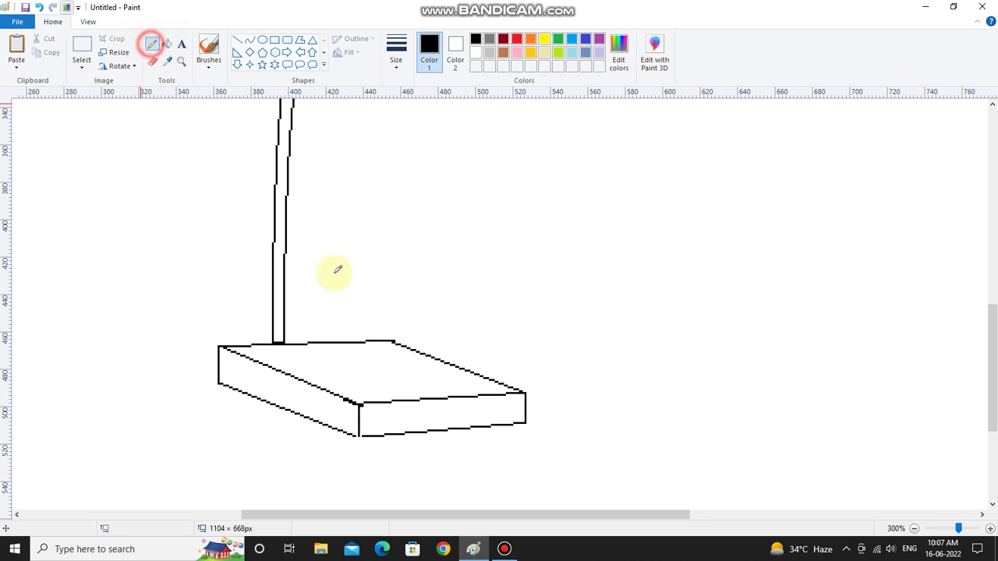
{"action": "left_click", "coordinate": [358, 432]}
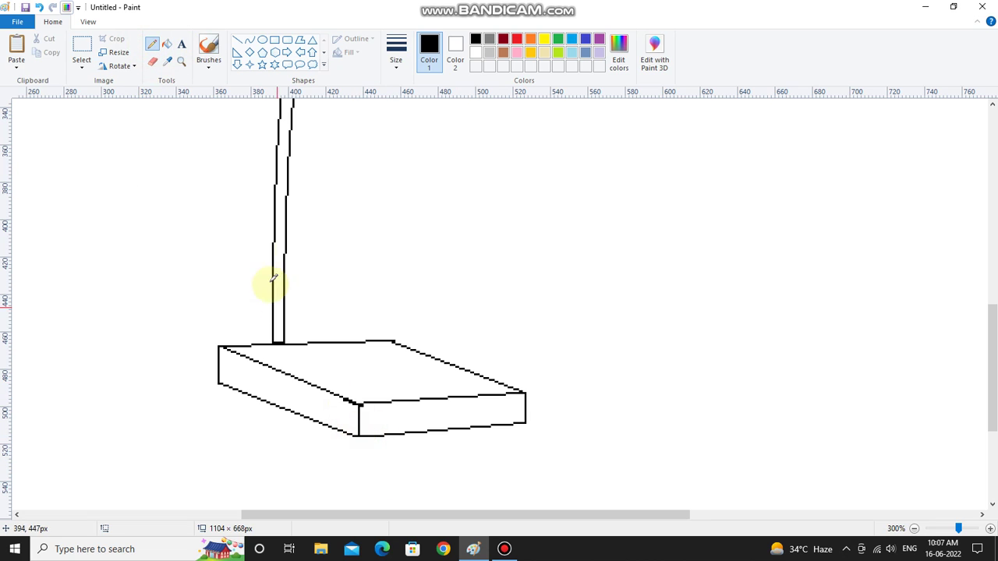
Fill the lamp head with black.
{"action": "left_click", "coordinate": [182, 60]}
{"action": "right_click", "coordinate": [223, 338]}
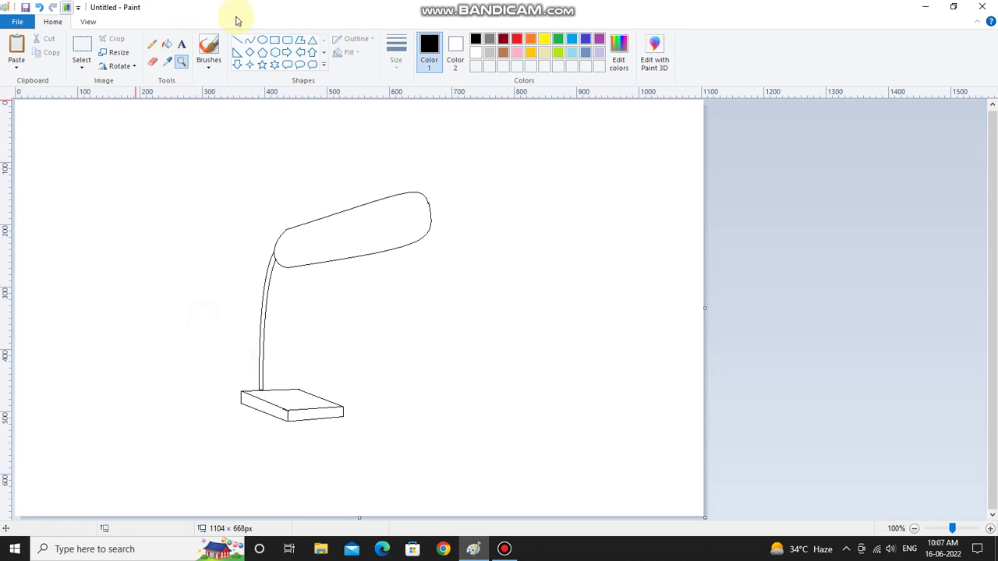
{"action": "left_click", "coordinate": [167, 44]}
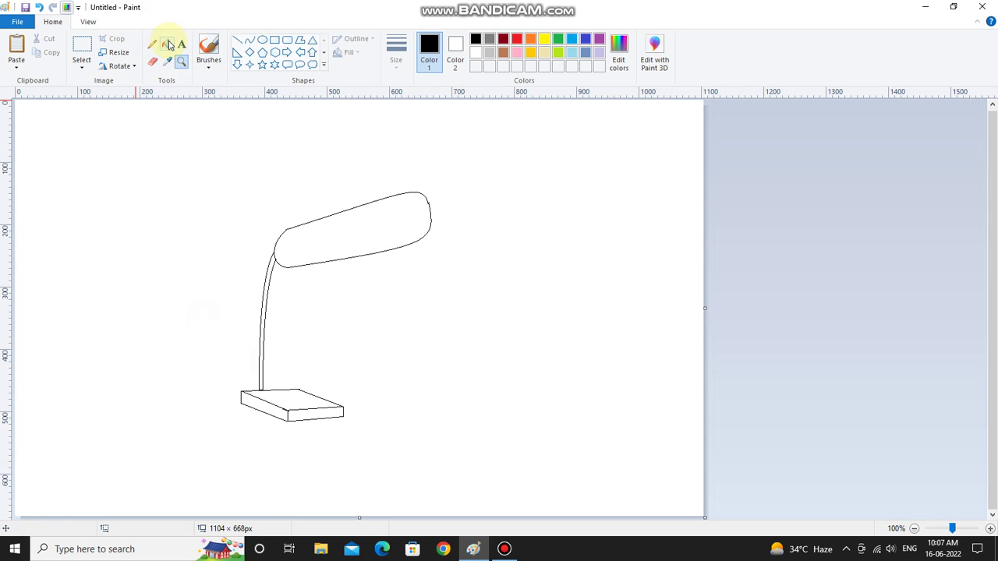
{"action": "left_click", "coordinate": [395, 219]}
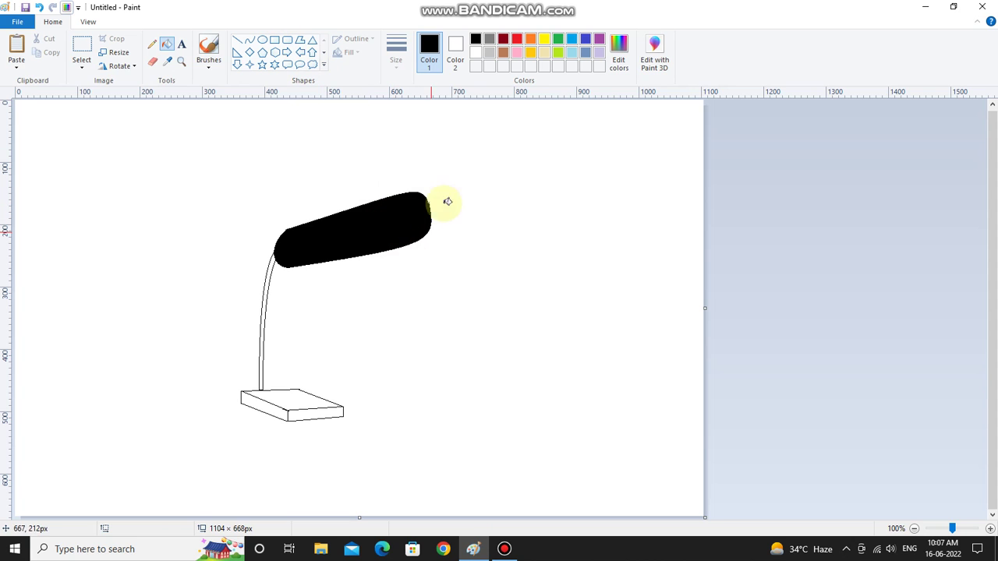
Mix a custom grey with red, green and blue all at 138 and fill the curved stem with it.
{"action": "left_click", "coordinate": [620, 56]}
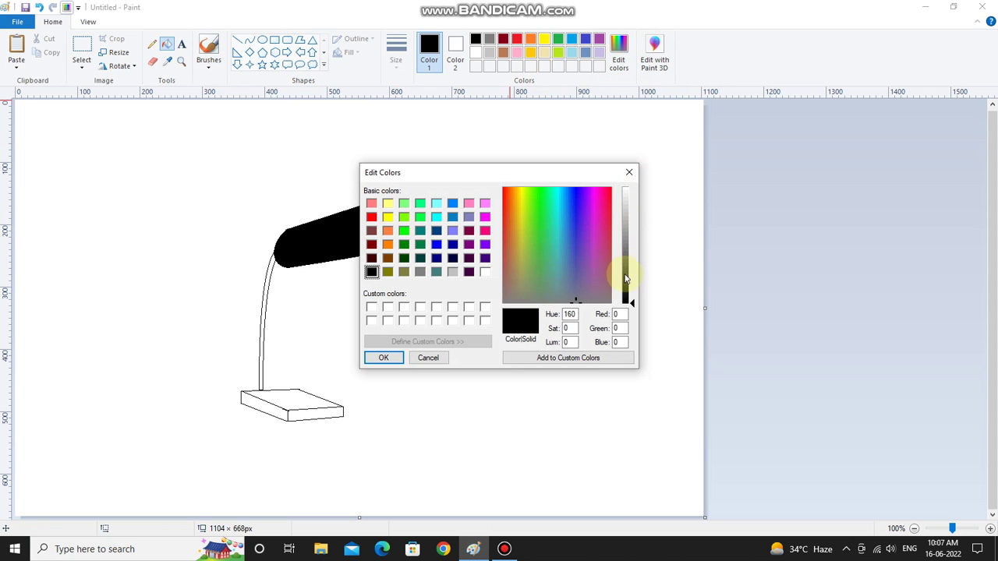
{"action": "left_click_drag", "start_coordinate": [631, 279], "coordinate": [632, 240]}
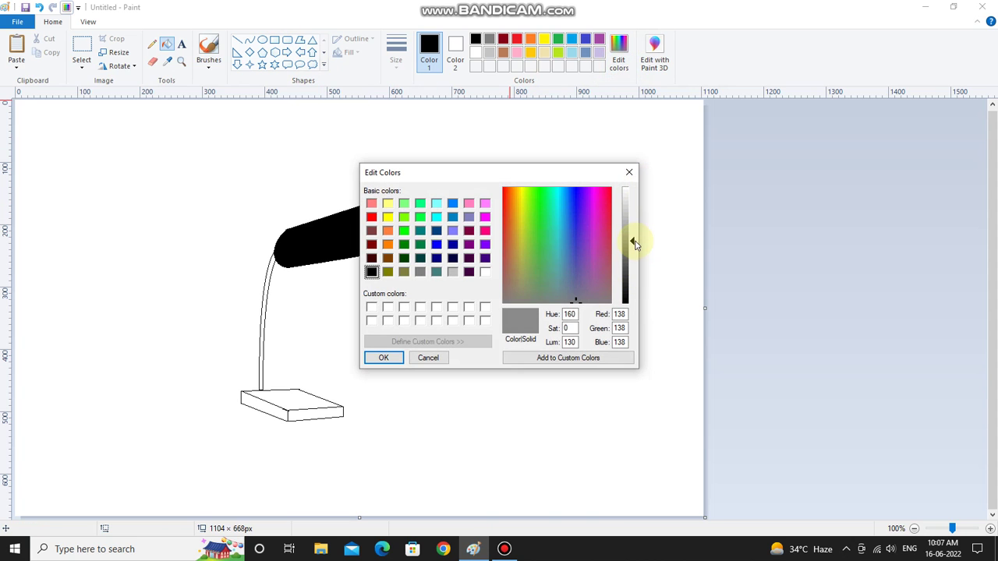
{"action": "left_click", "coordinate": [372, 360]}
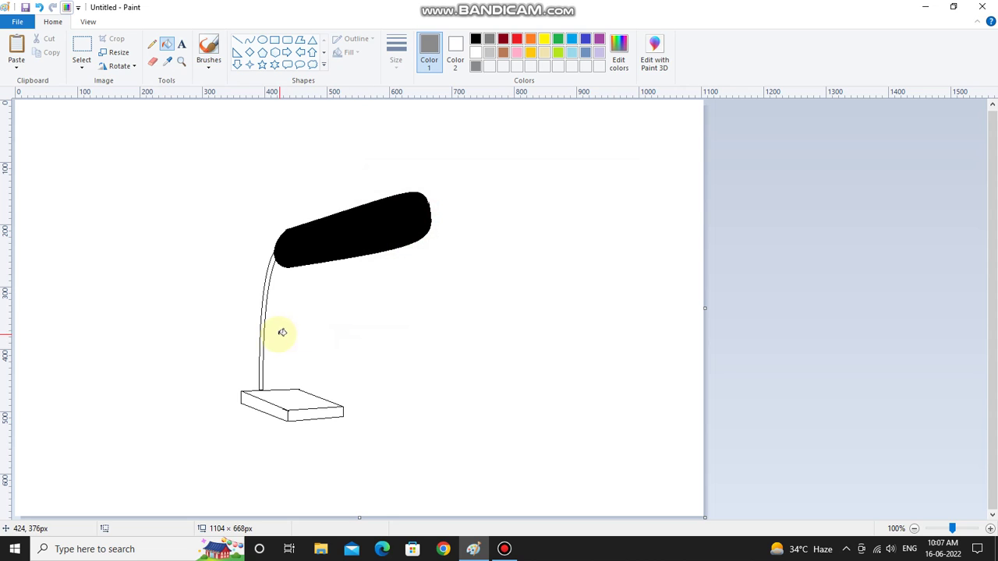
{"action": "left_click", "coordinate": [264, 341]}
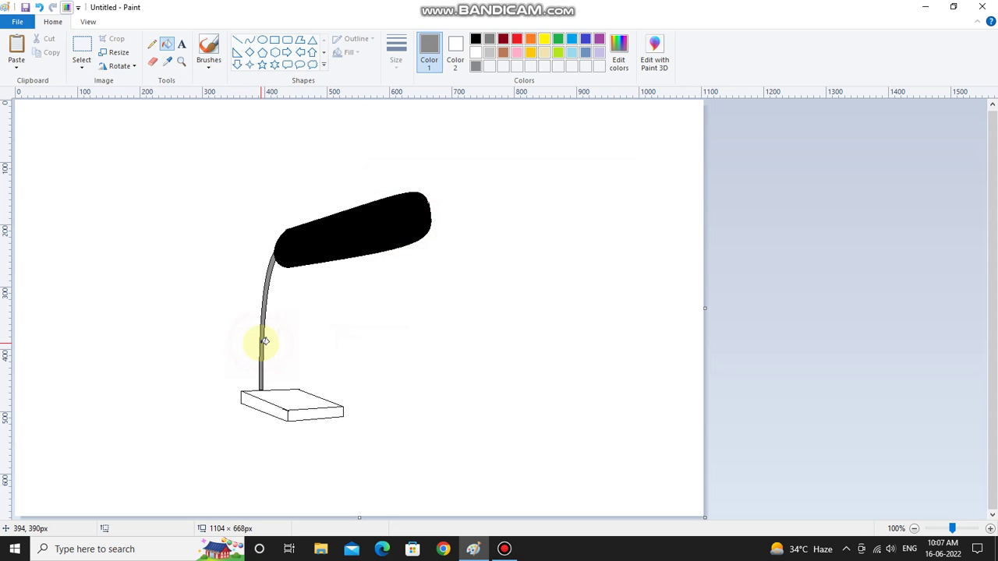
Fill the base's top face with light grey and its two side faces with the palette's darker grey.
{"action": "left_click", "coordinate": [489, 52]}
{"action": "left_click", "coordinate": [290, 396]}
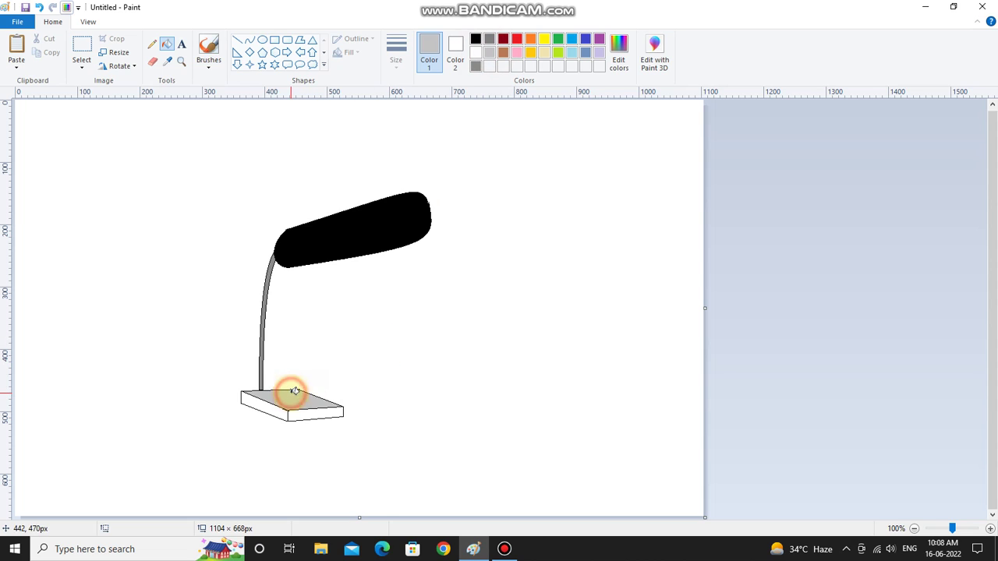
{"action": "left_click", "coordinate": [489, 38]}
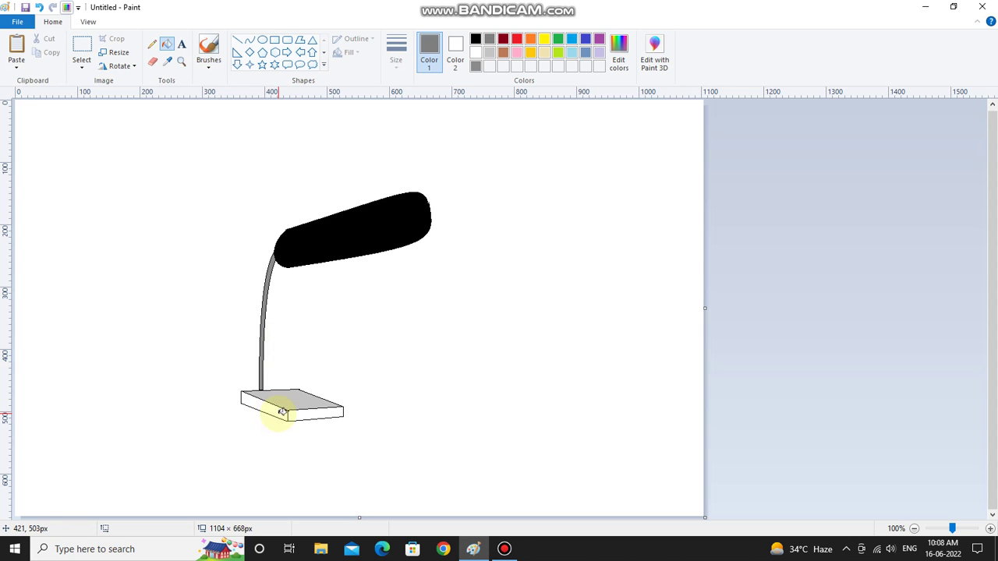
{"action": "left_click", "coordinate": [282, 412]}
{"action": "left_click", "coordinate": [308, 414]}
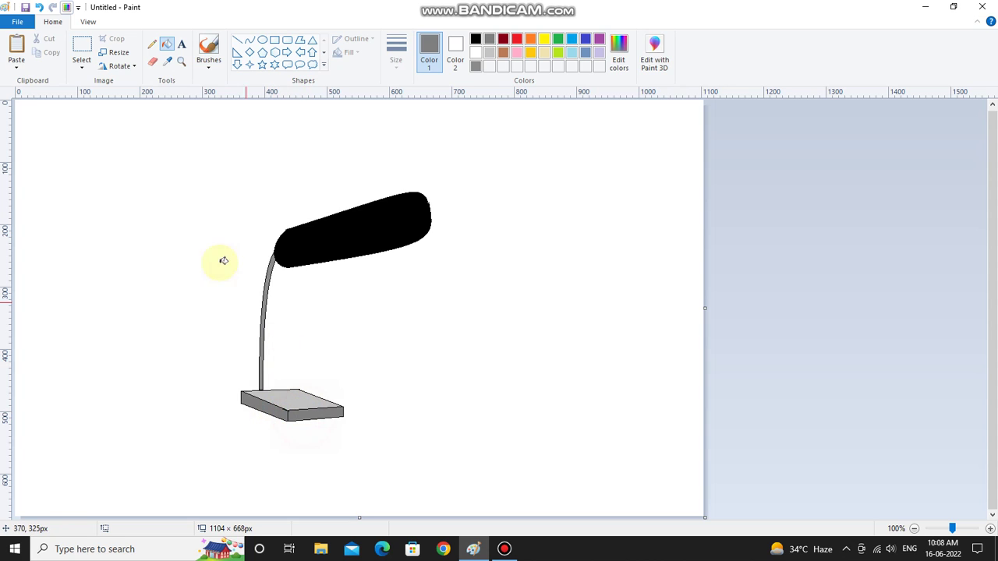
Add the grey title text "Microphone" on the canvas, above and left of the drawing's black head.
{"action": "left_click", "coordinate": [181, 44]}
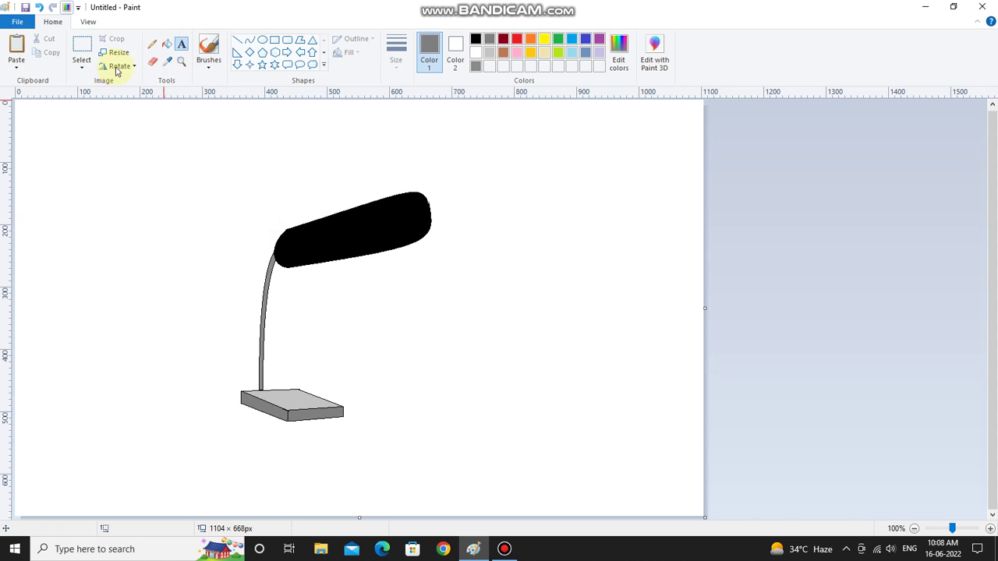
{"action": "left_click", "coordinate": [153, 60]}
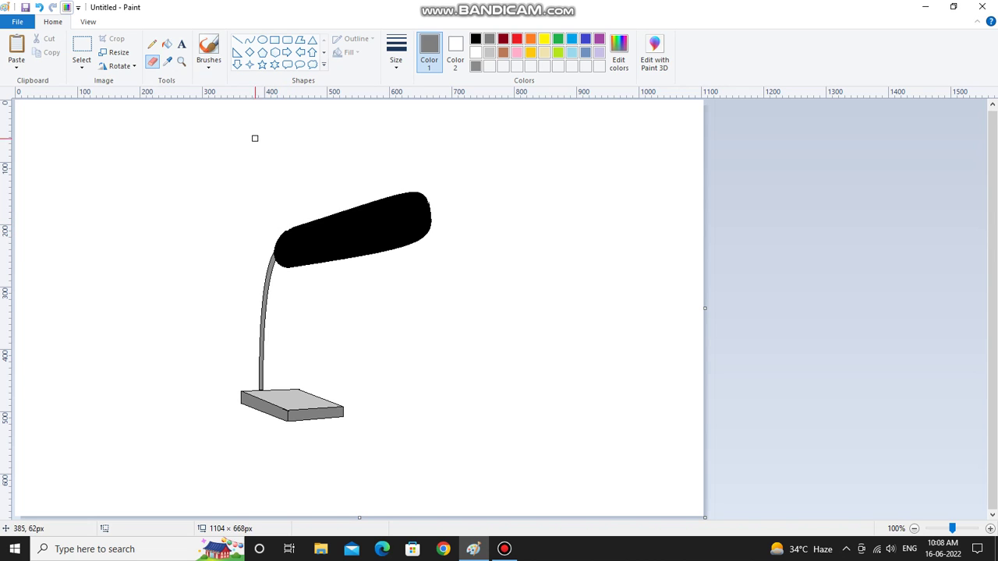
{"action": "left_click", "coordinate": [182, 43]}
{"action": "left_click", "coordinate": [82, 180]}
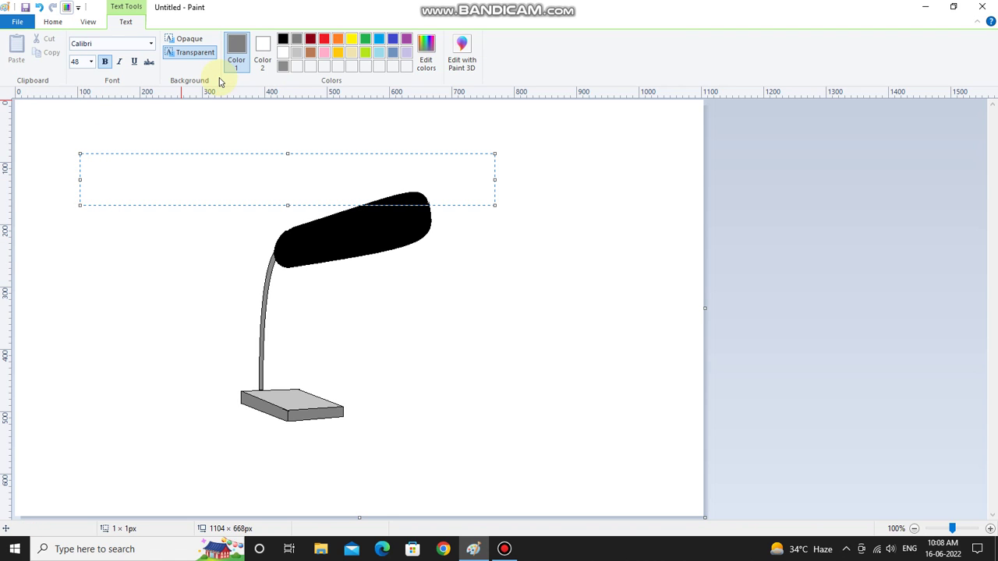
{"action": "type", "text": "Mi"}
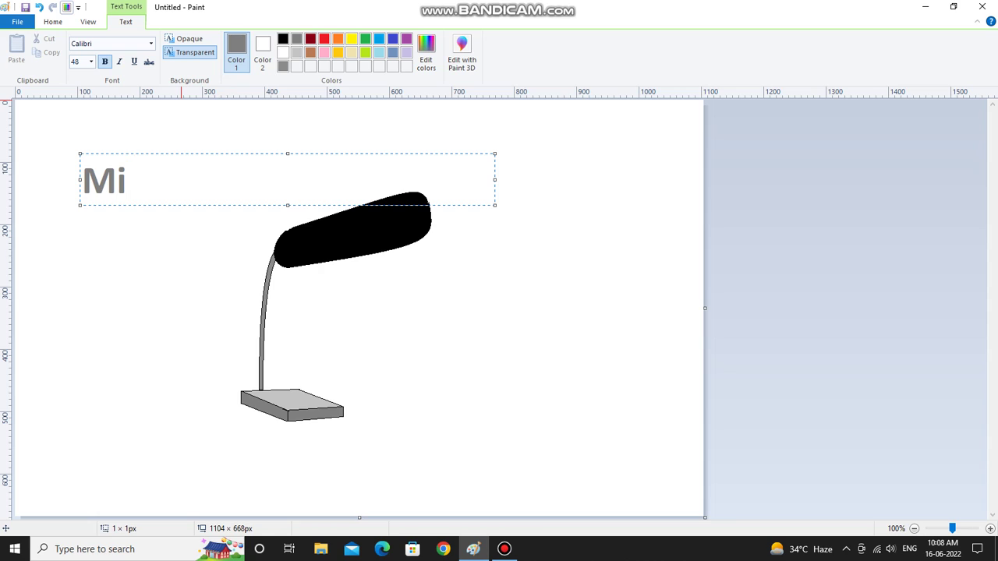
{"action": "type", "text": "cro"}
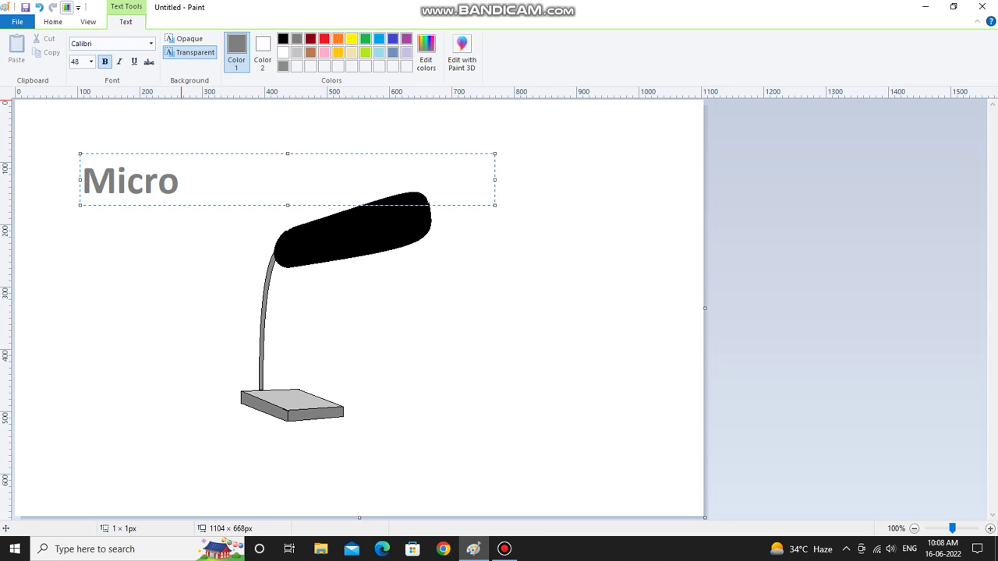
{"action": "type", "text": "phone"}
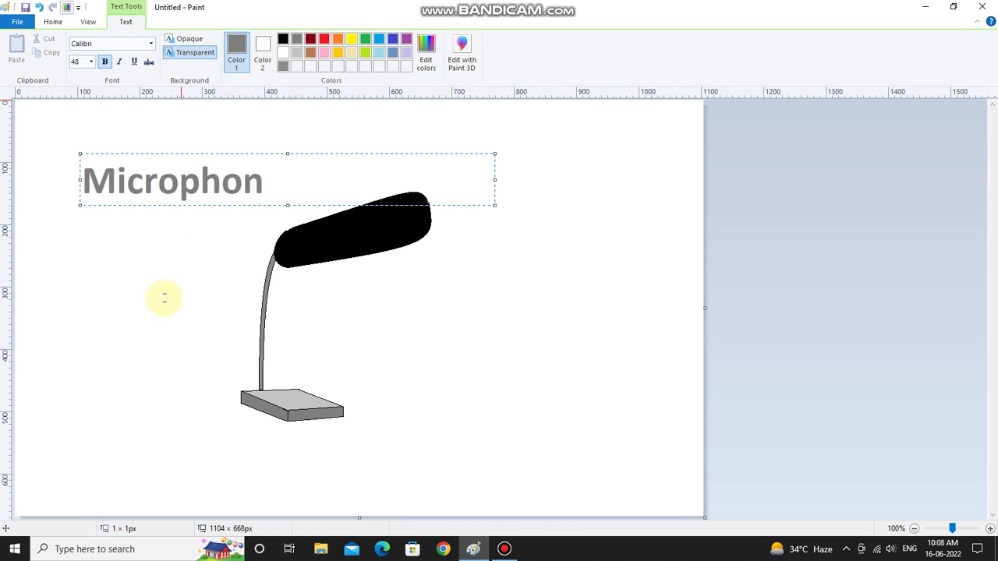
{"action": "left_click", "coordinate": [163, 356]}
{"action": "left_click", "coordinate": [505, 549]}
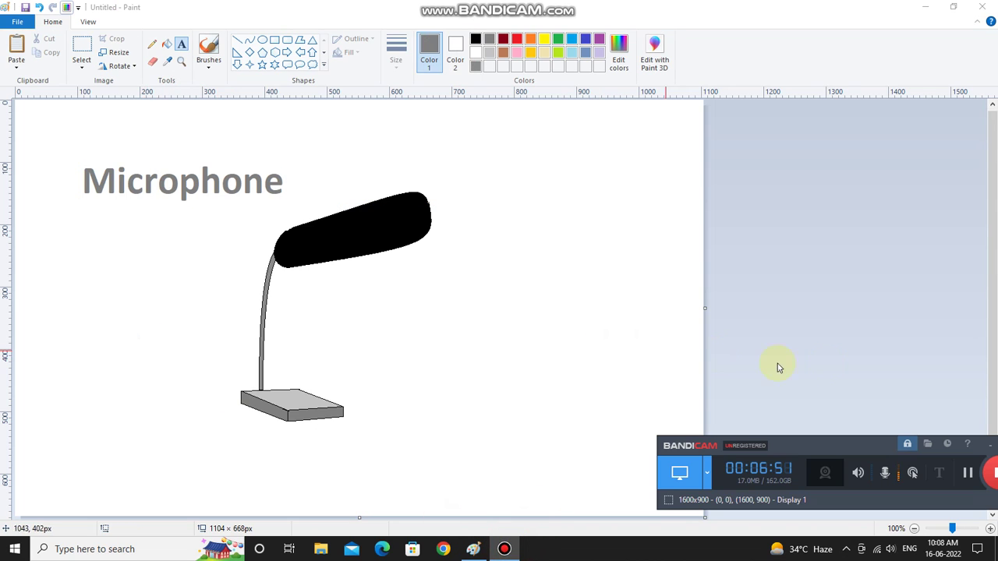
{"action": "left_click", "coordinate": [968, 472]}
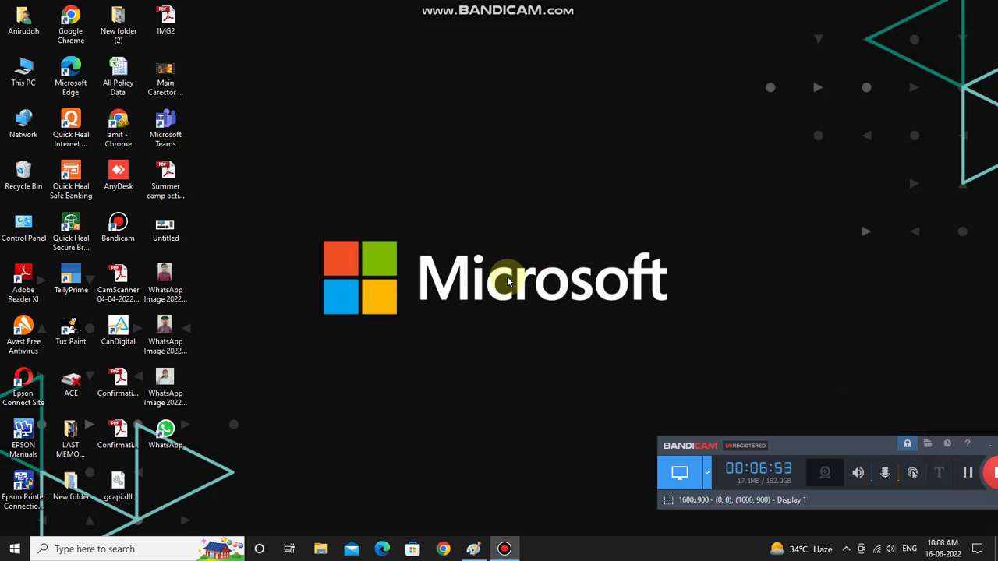